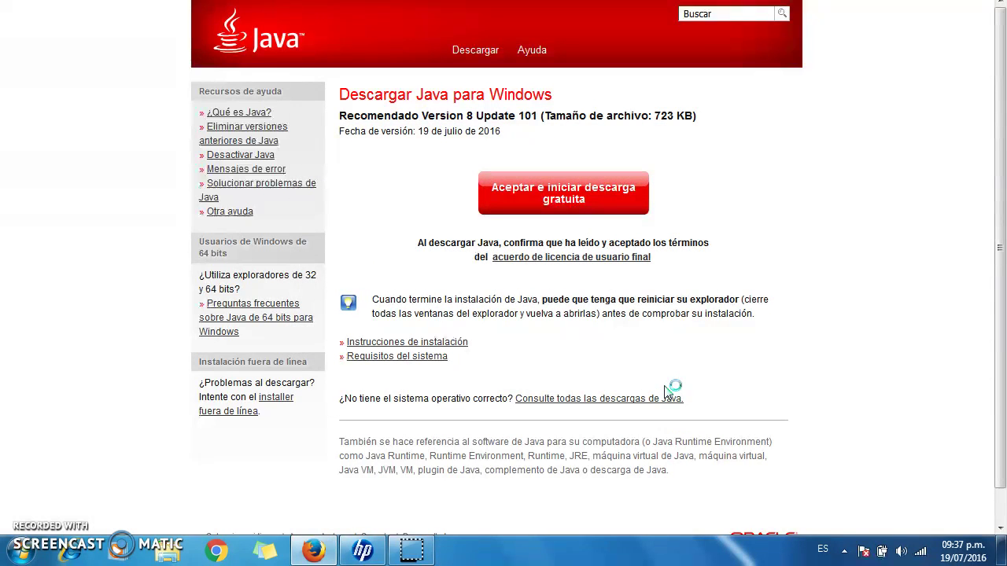
- Start the Java version check from java.com's 'Verificar la versión de Java' page
left_click(500, 260)
left_click(558, 183)
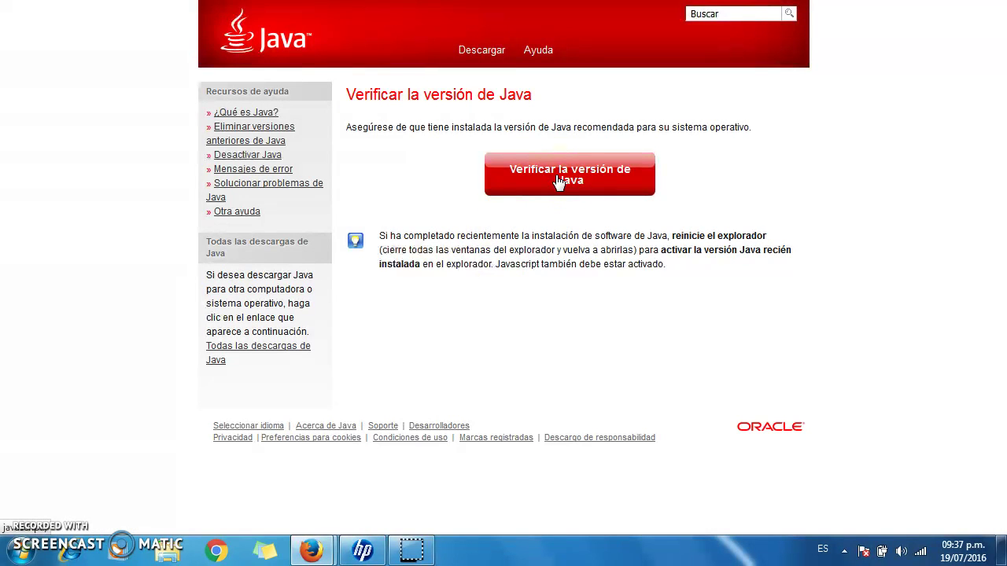
- Retry the failed Java verification, then return to the Java 8 Update 101 Windows download page
left_click(559, 181)
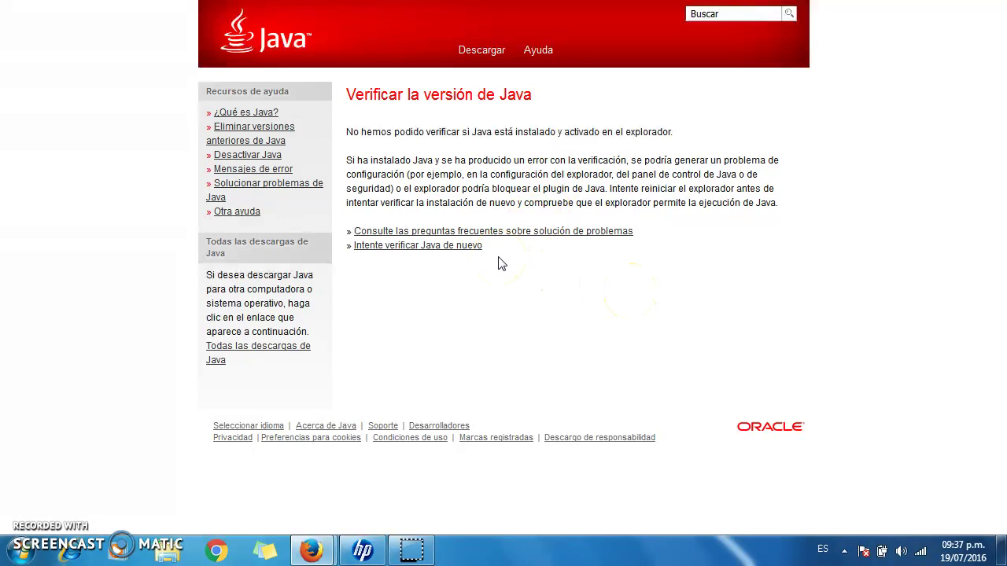
left_click(456, 245)
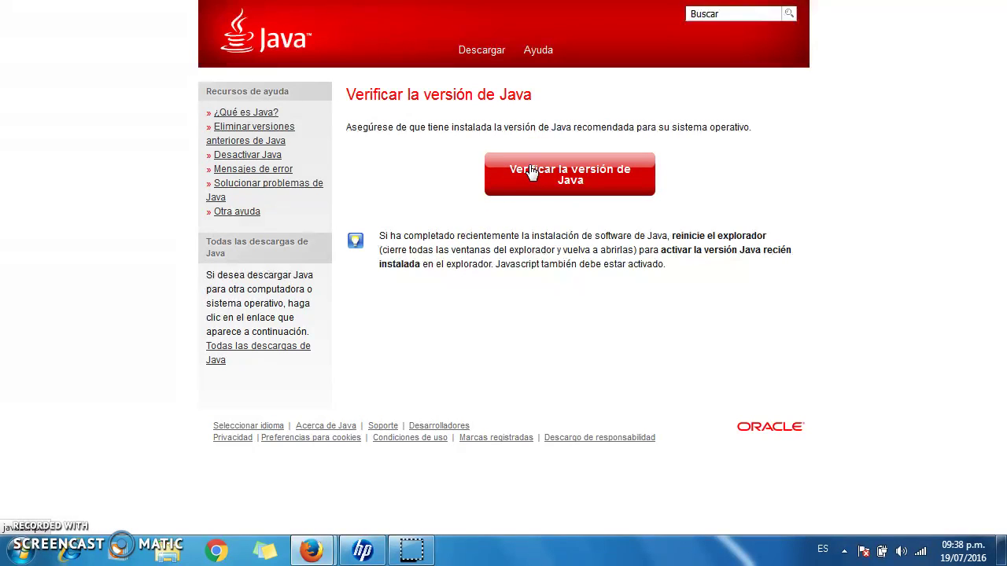
left_click(530, 171)
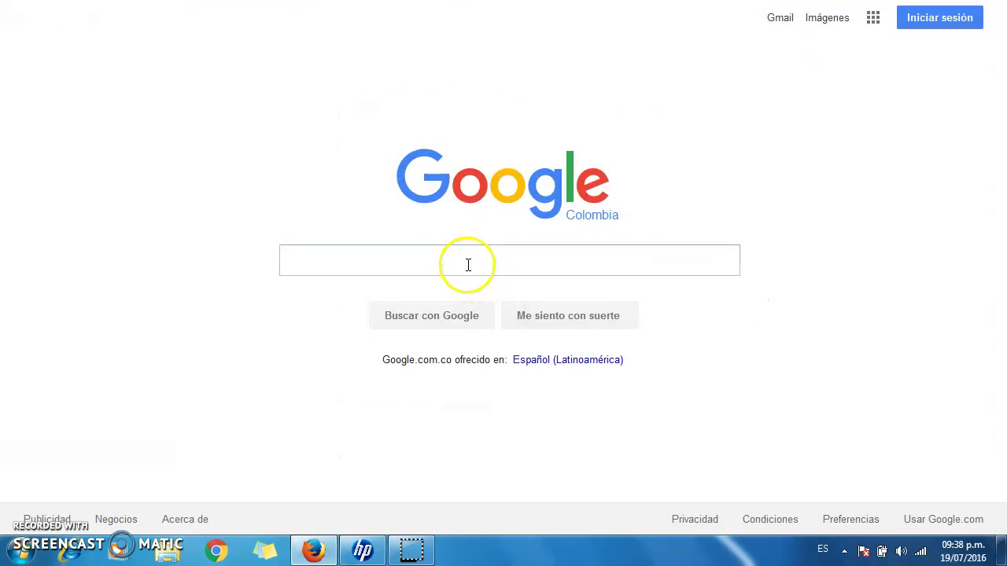
- Google 'netbeans', then switch to the desktop PHP folder holding the NetBeans 8.1 installers
left_click(468, 265)
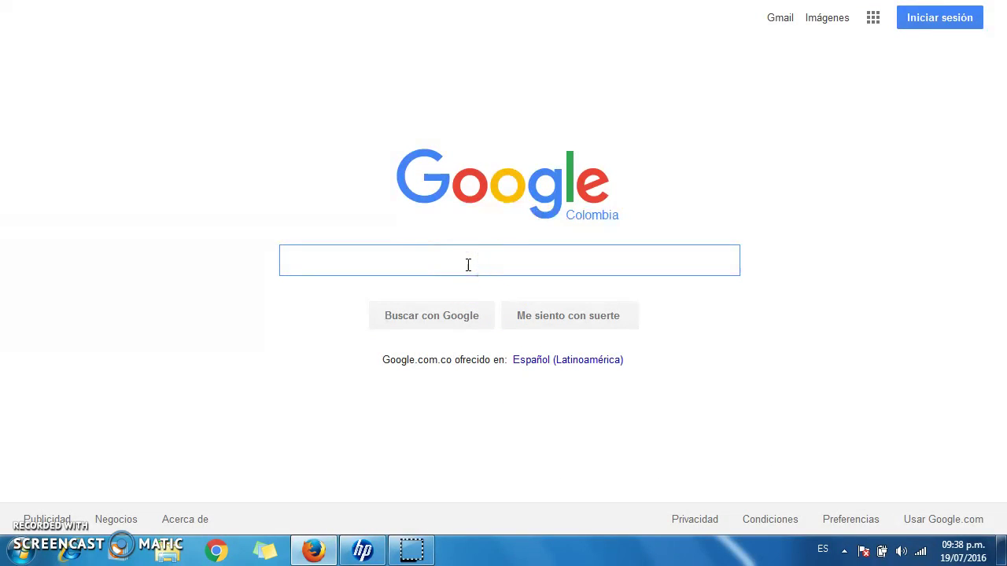
type("NETBE")
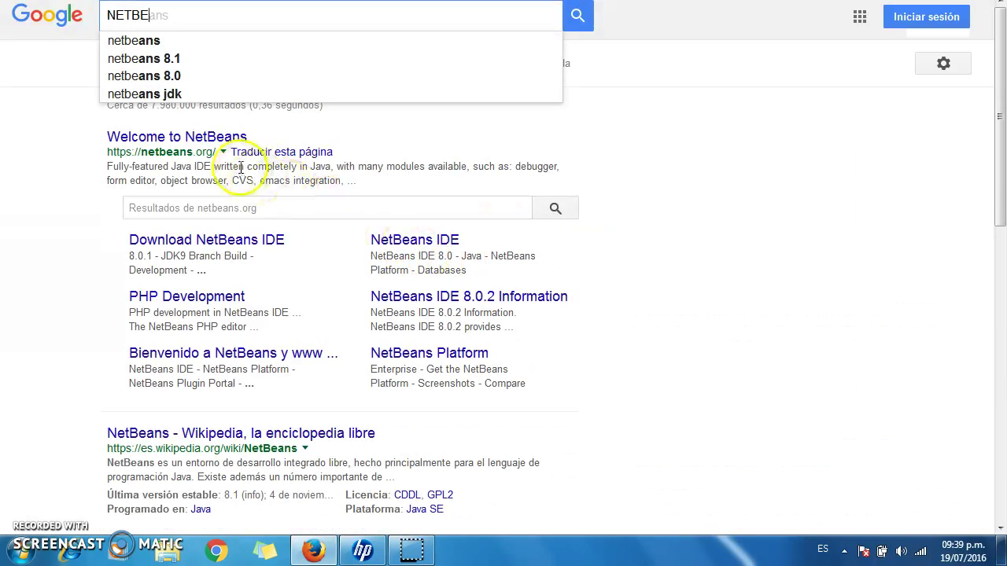
left_click(144, 41)
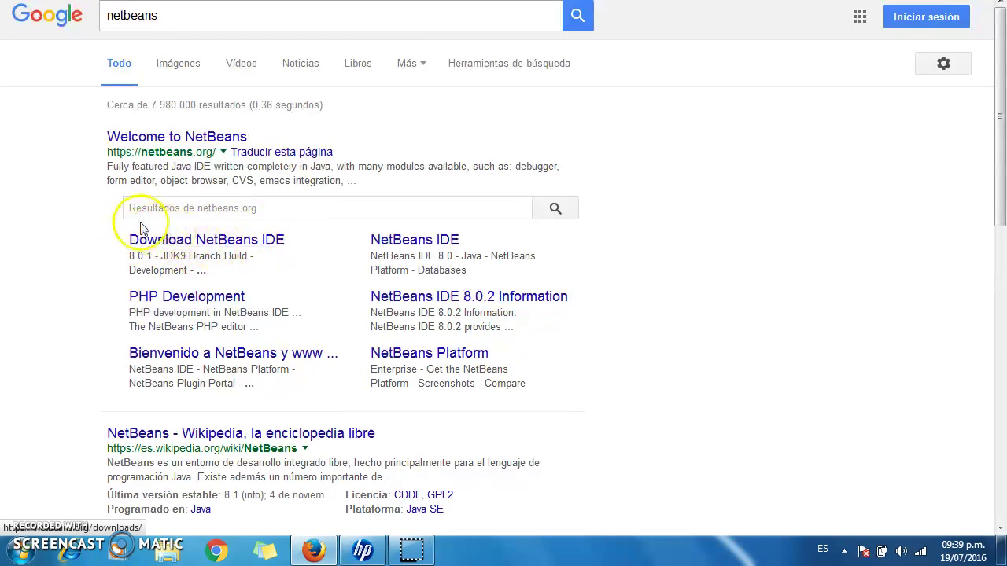
key("super+d")
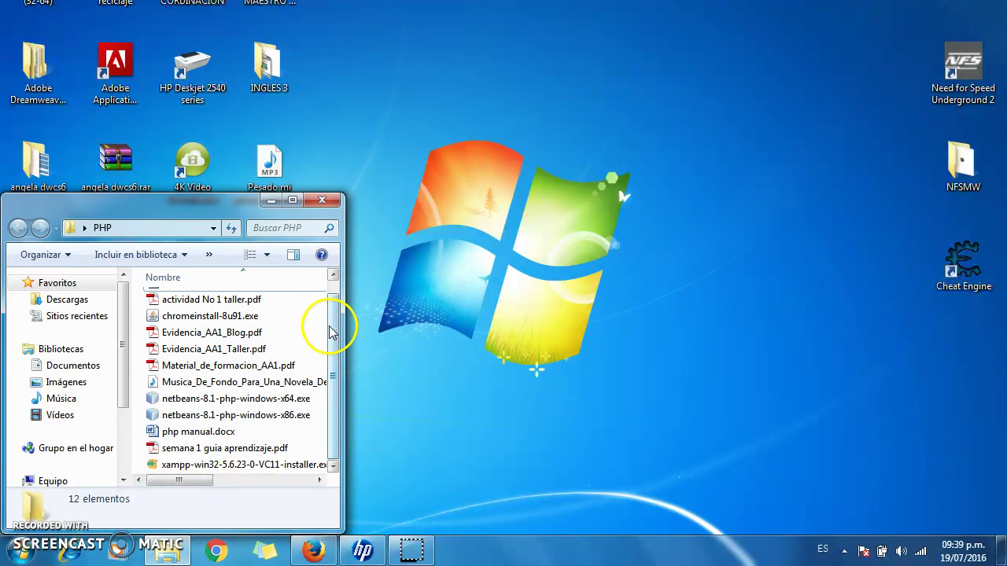
- Run netbeans-8.1-php-windows-x86.exe, approve the security warning, and let setup configure
double_click(214, 417)
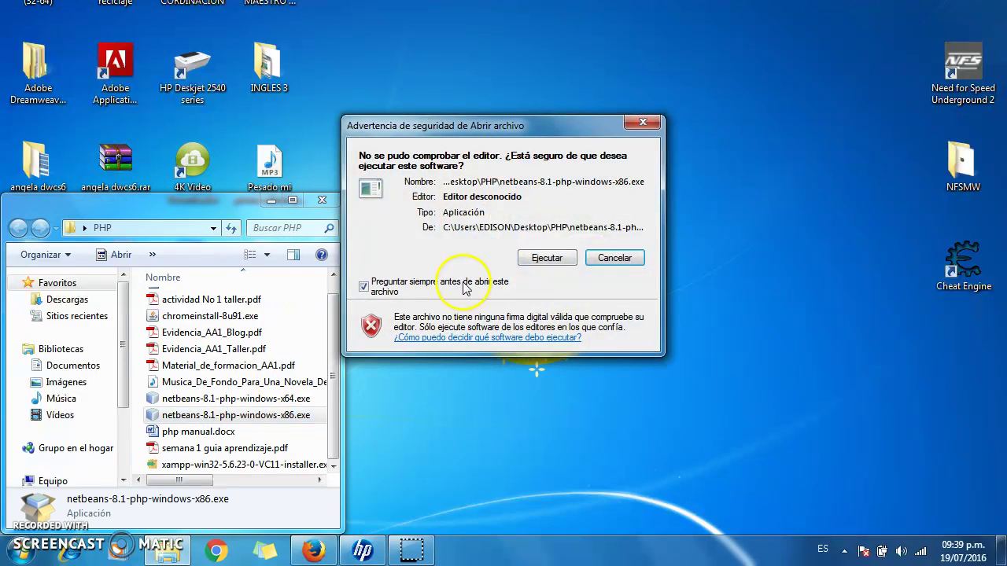
left_click(546, 259)
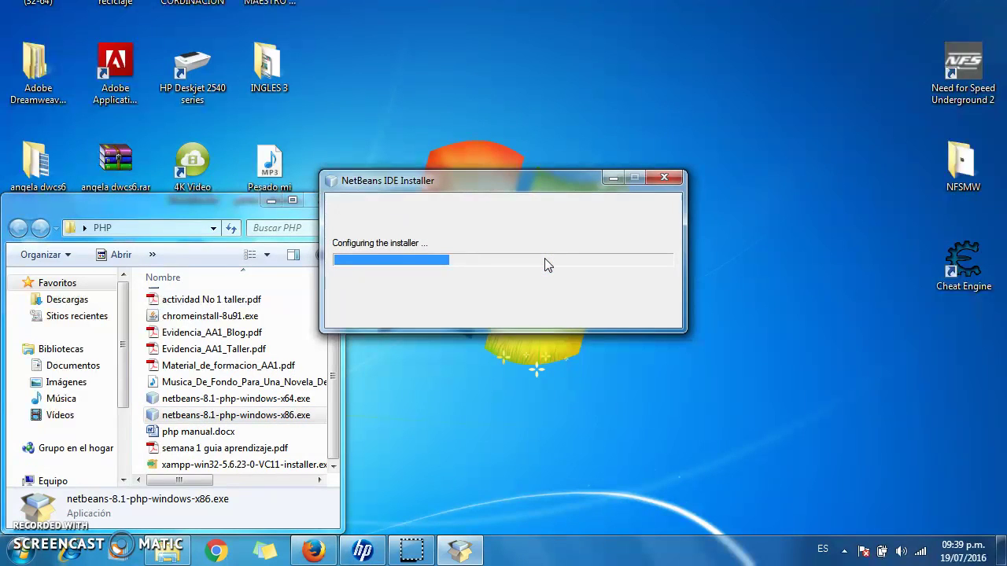
left_click(270, 202)
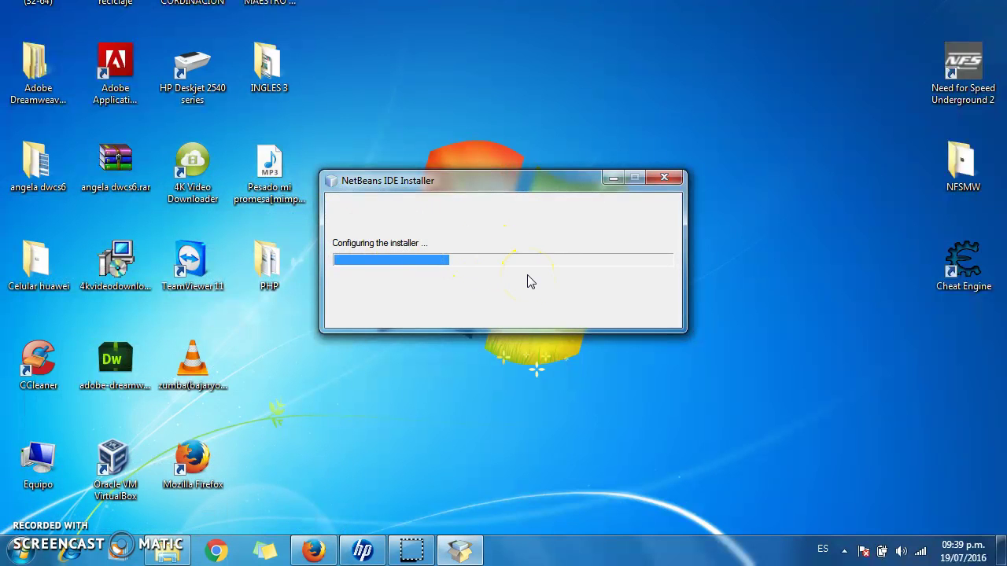
left_click(499, 259)
left_click(197, 16)
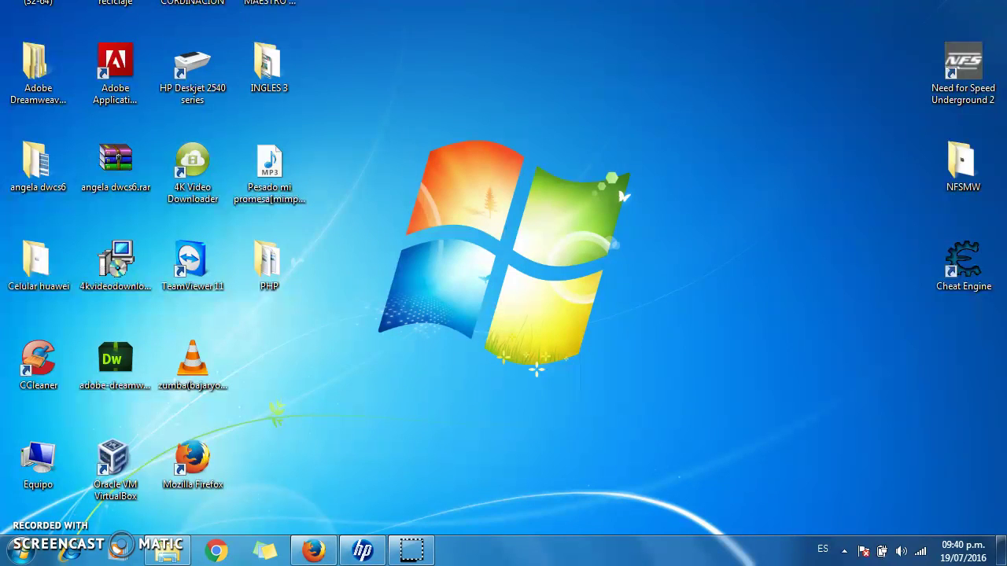
left_click(406, 206)
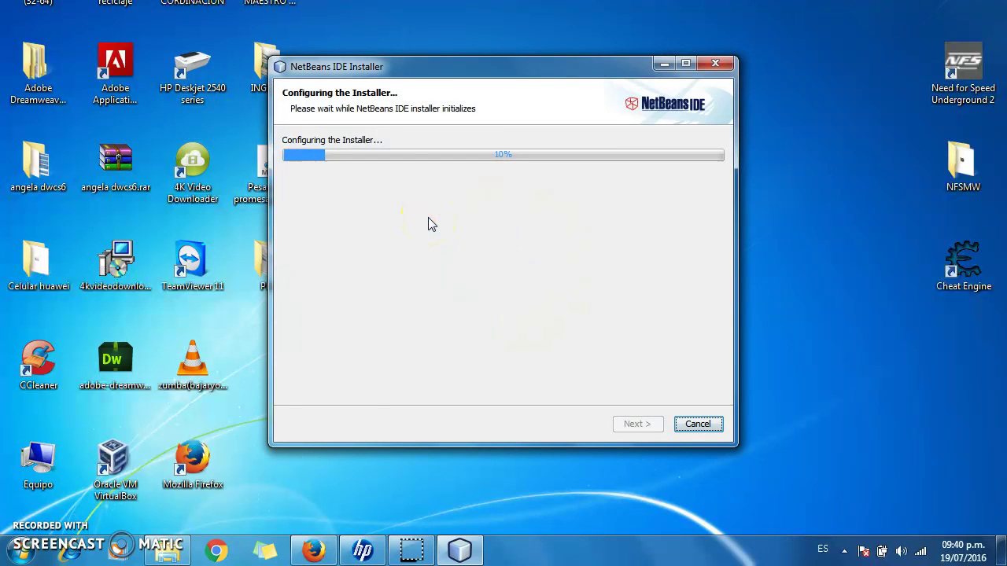
- Accept the NetBeans 8.1 license and install into the default C:\Program Files\NetBeans 8.1 folder
left_click(514, 199)
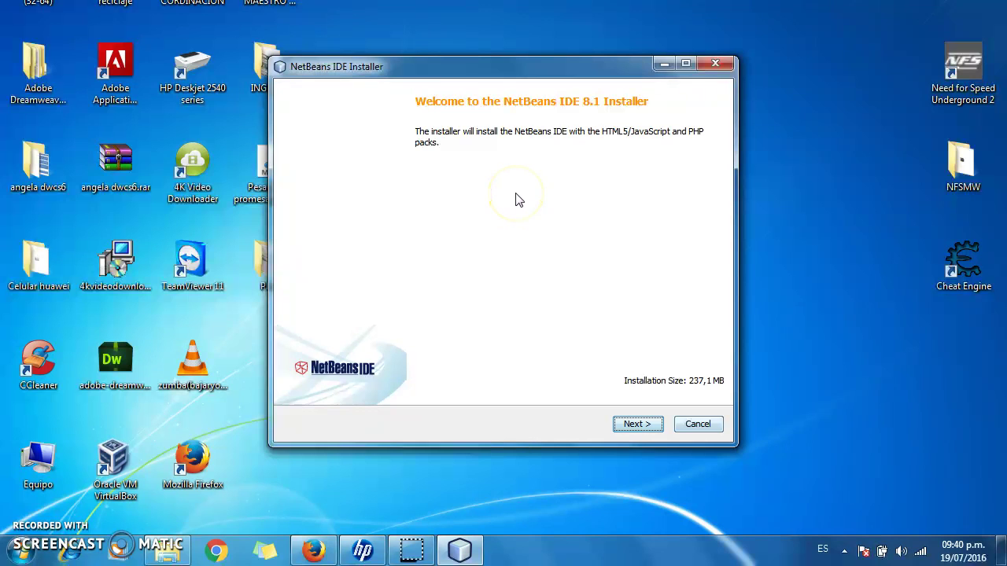
left_click(639, 424)
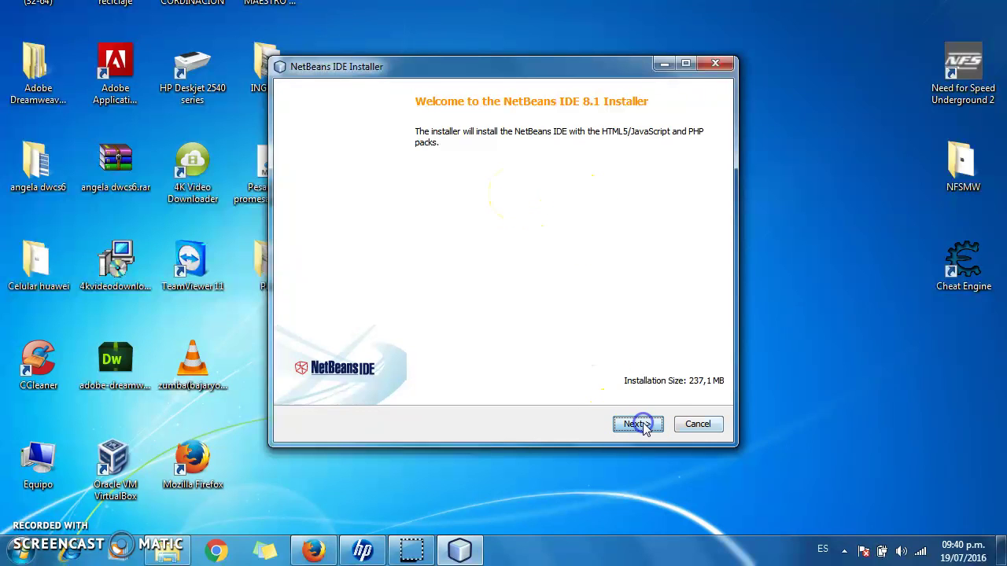
left_click(291, 388)
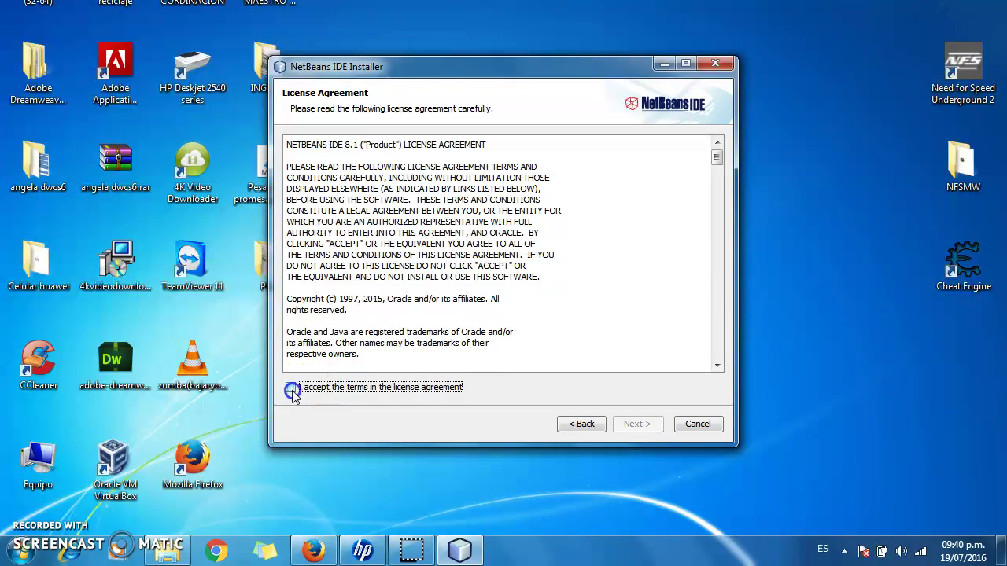
left_click(636, 424)
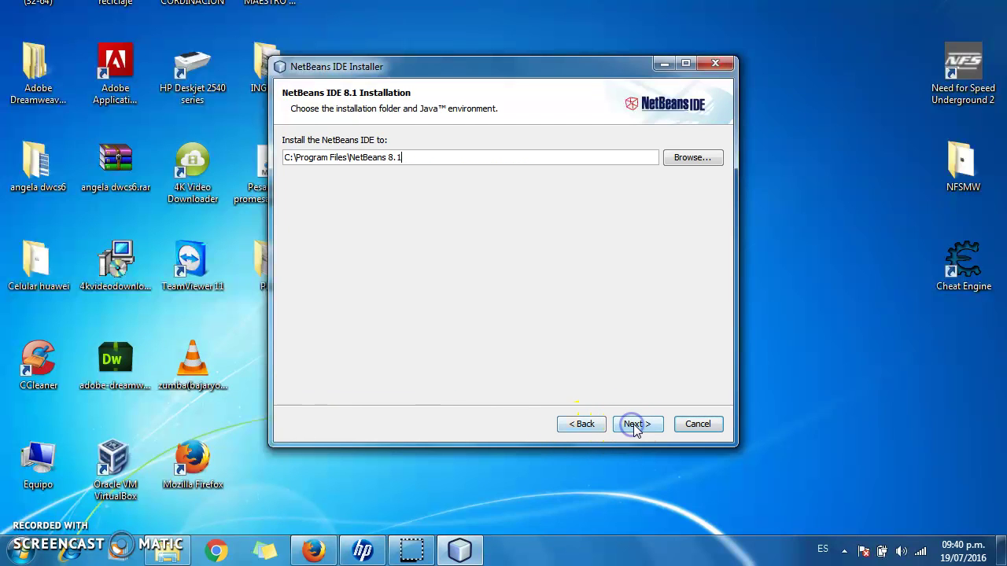
left_click(636, 426)
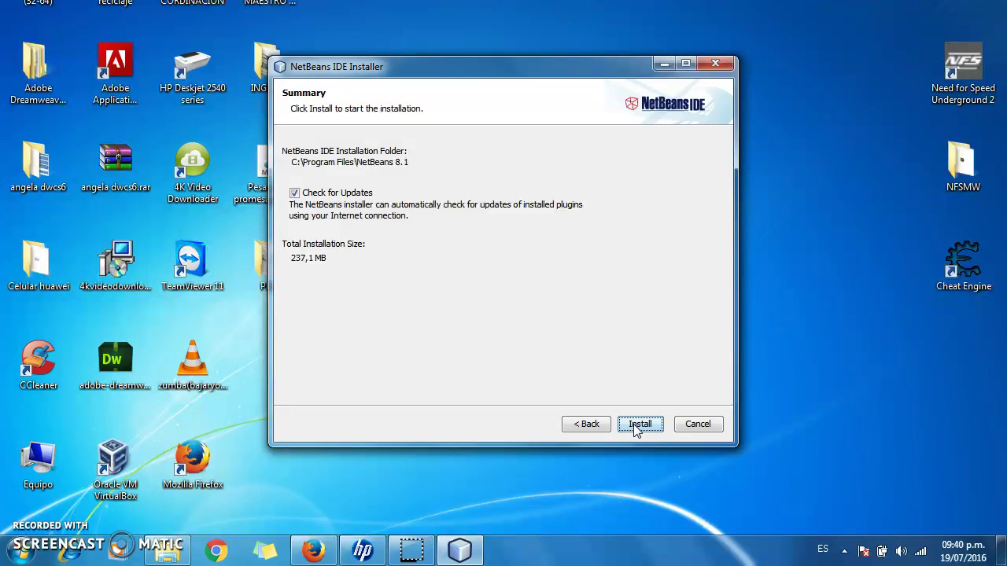
left_click(637, 425)
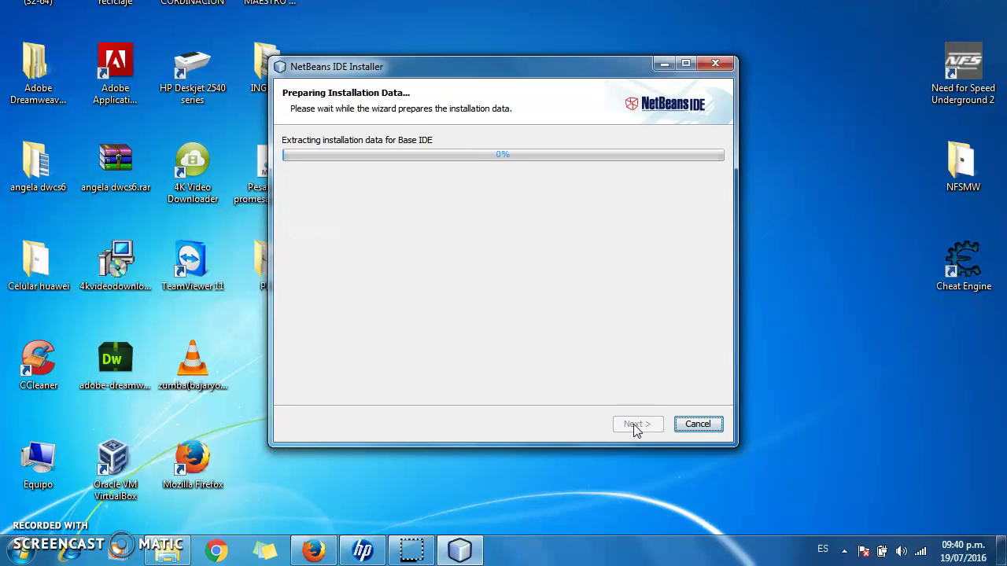
- Decline usage-data sharing and close the completed installer
left_click(616, 390)
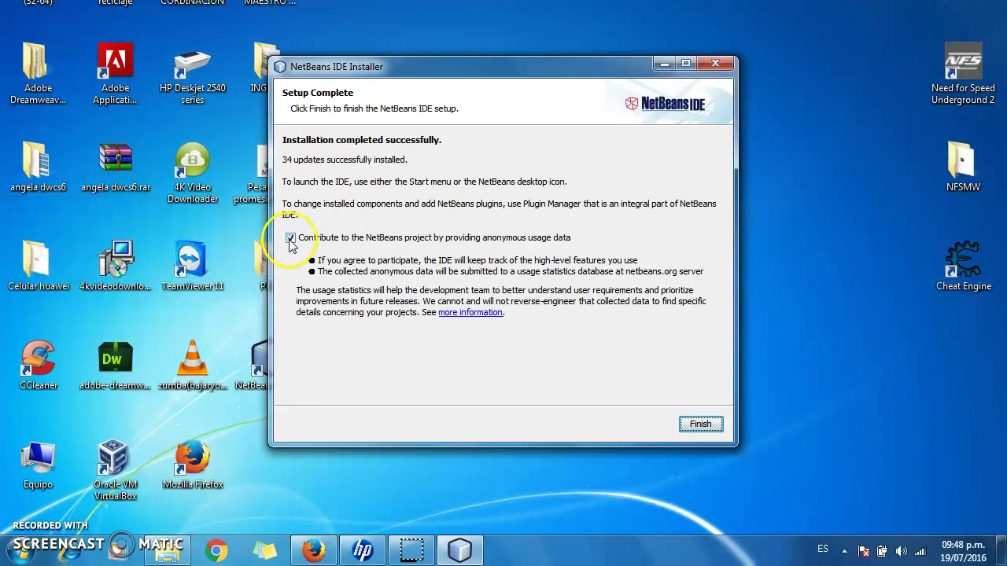
left_click(291, 238)
left_click(700, 424)
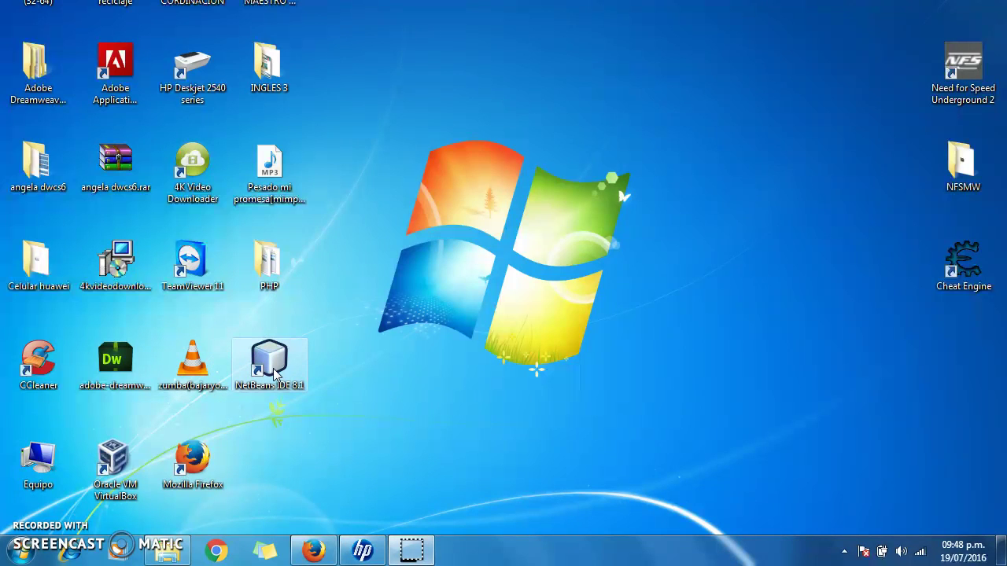
- Launch NetBeans IDE 8.1 and start a New Project from the Archivo menu
double_click(274, 374)
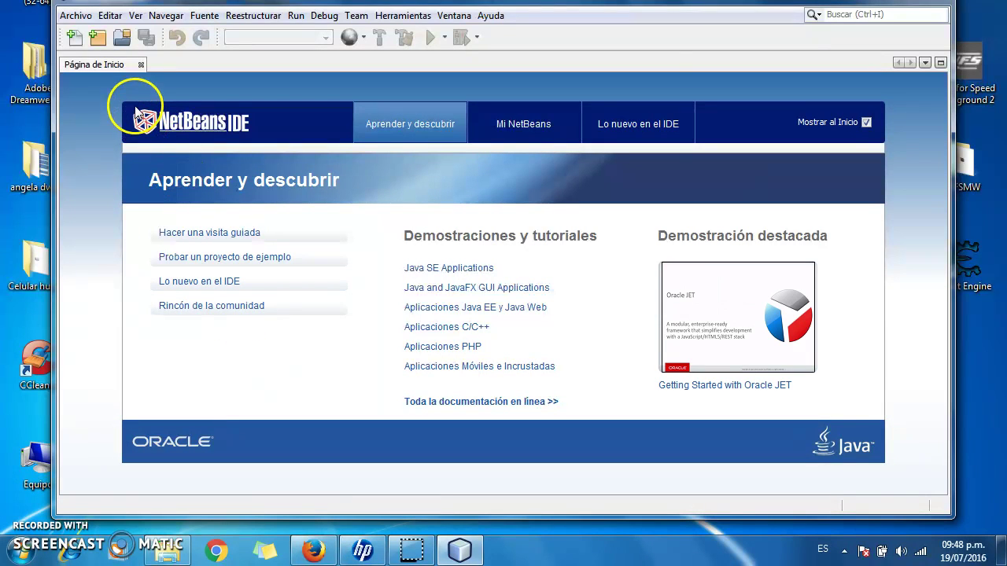
left_click(75, 15)
left_click(88, 34)
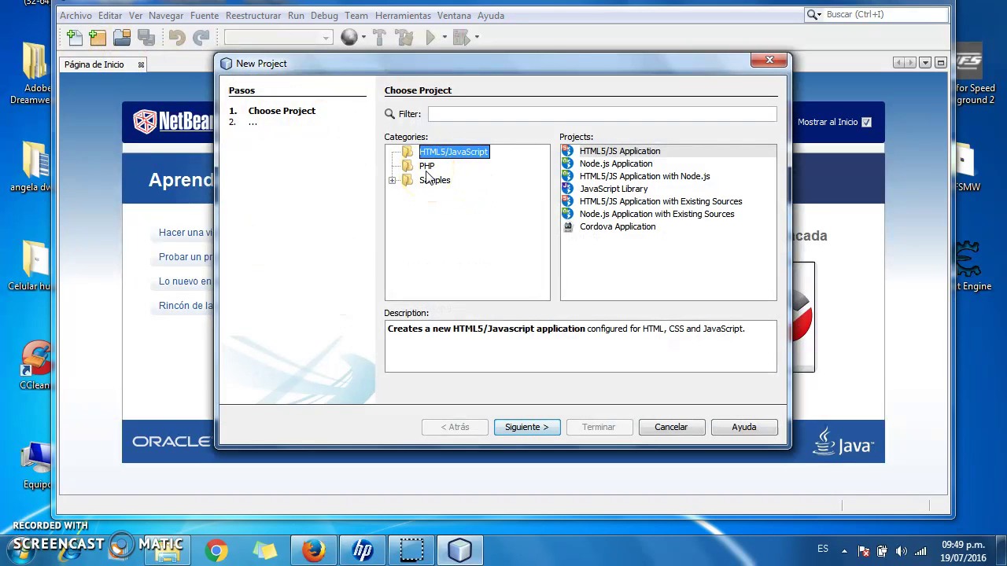
- Choose the PHP Application type, name the project PRUEBA2, and advance to Run Configuration
left_click(426, 169)
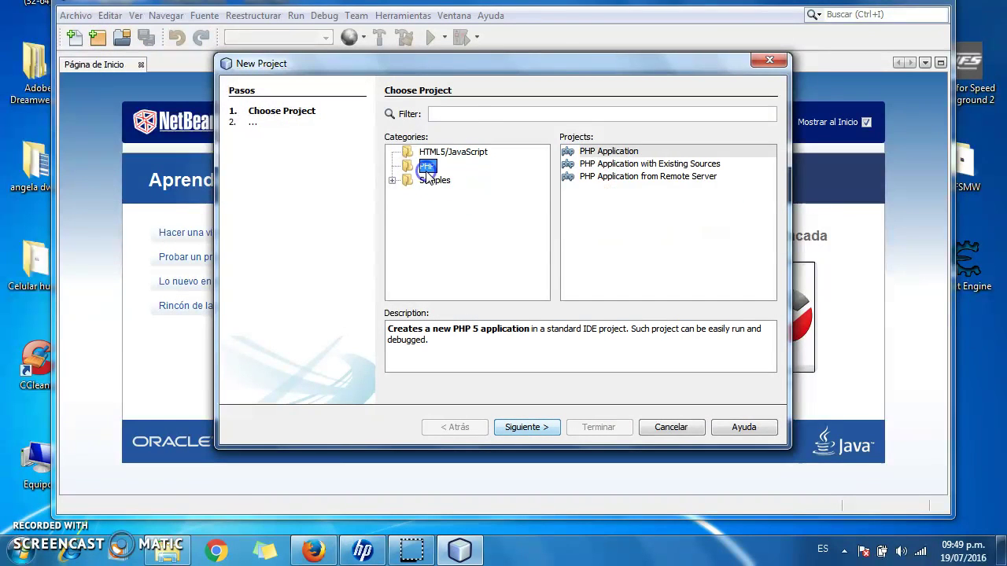
left_click(616, 153)
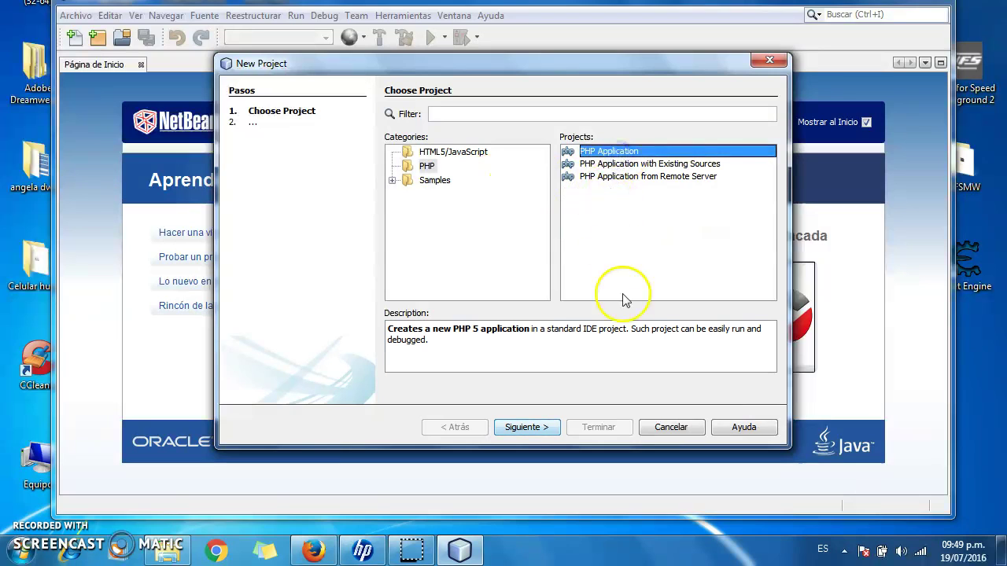
left_click(546, 427)
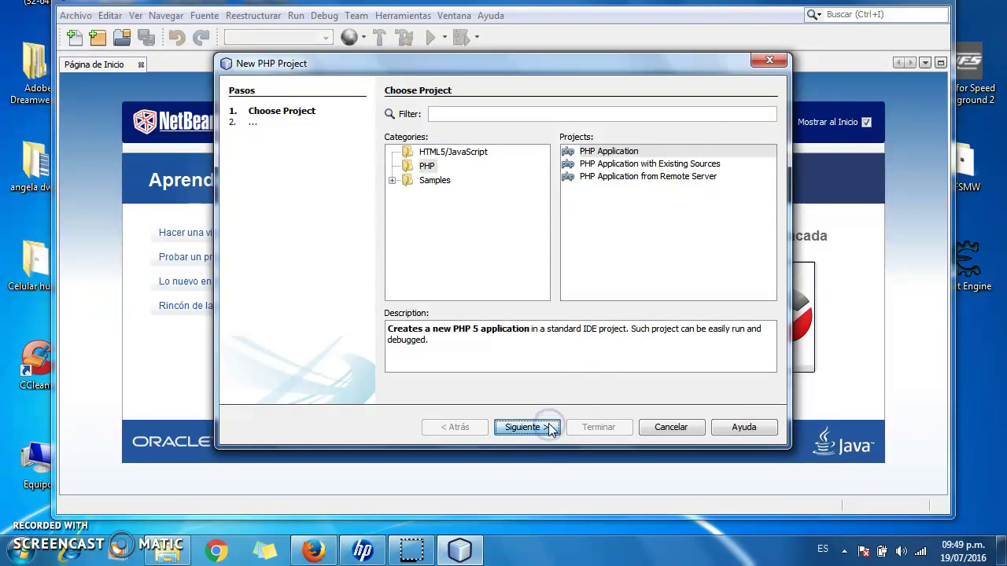
left_click(536, 114)
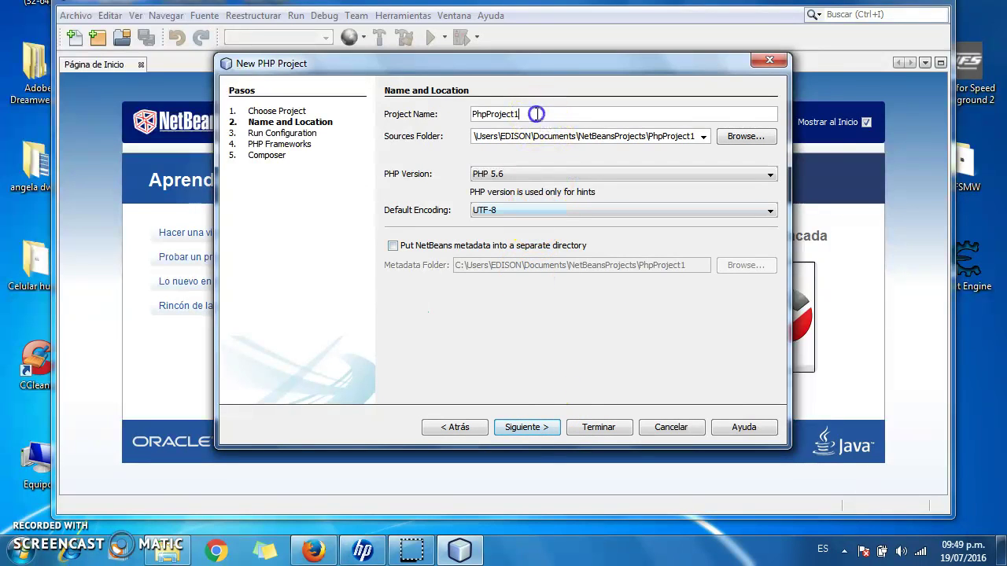
left_click_drag(536, 114, 468, 111)
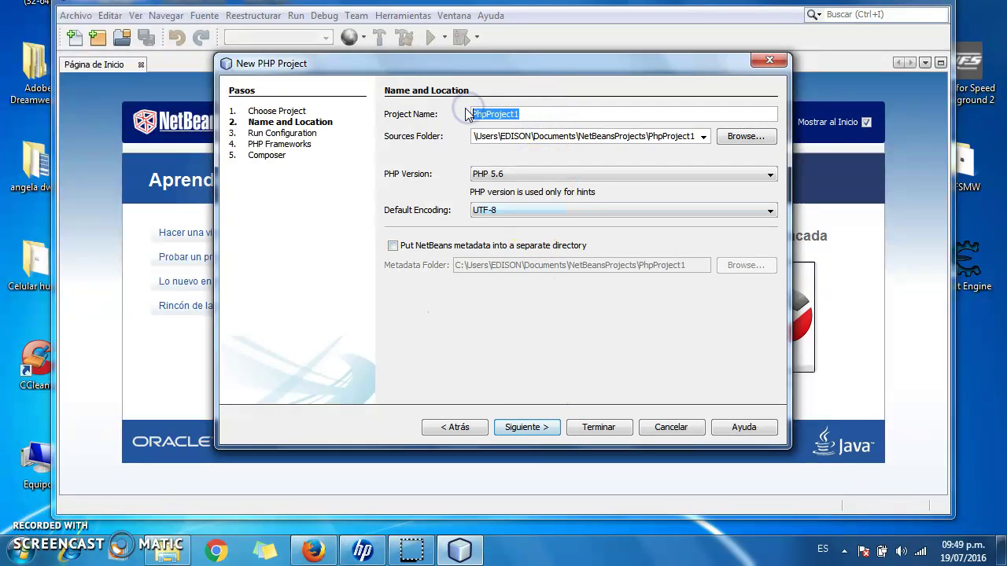
type("PRUEB")
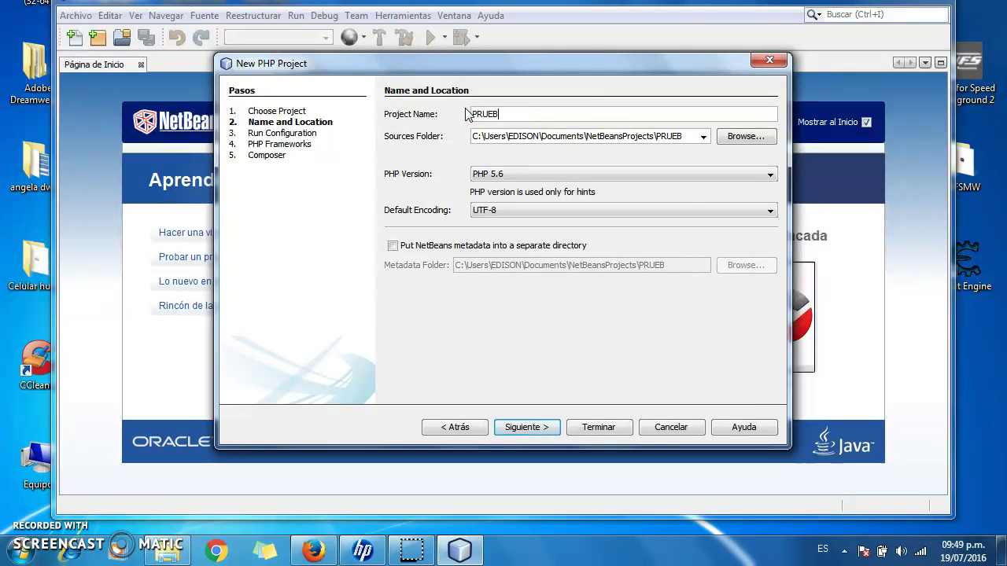
type("A")
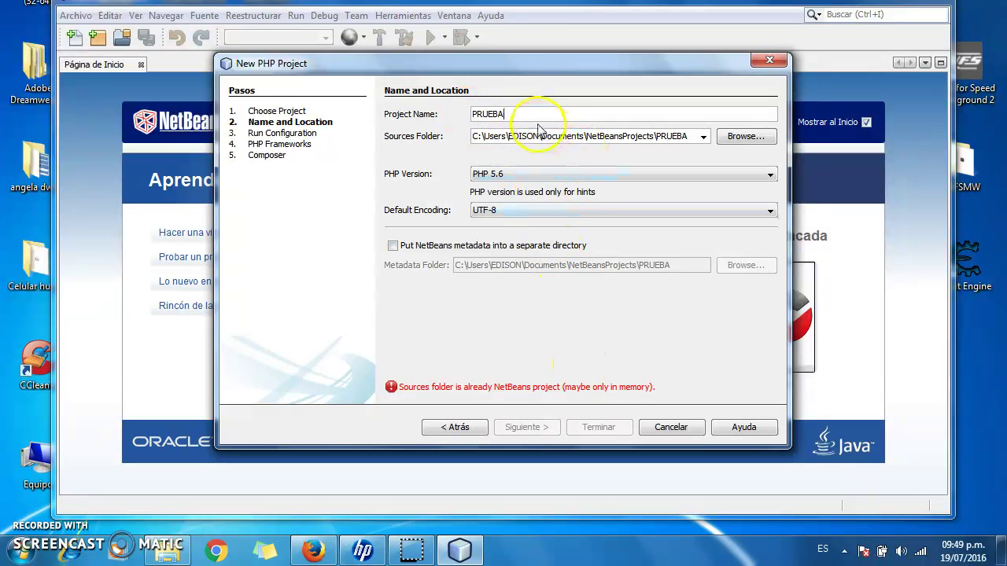
type("2")
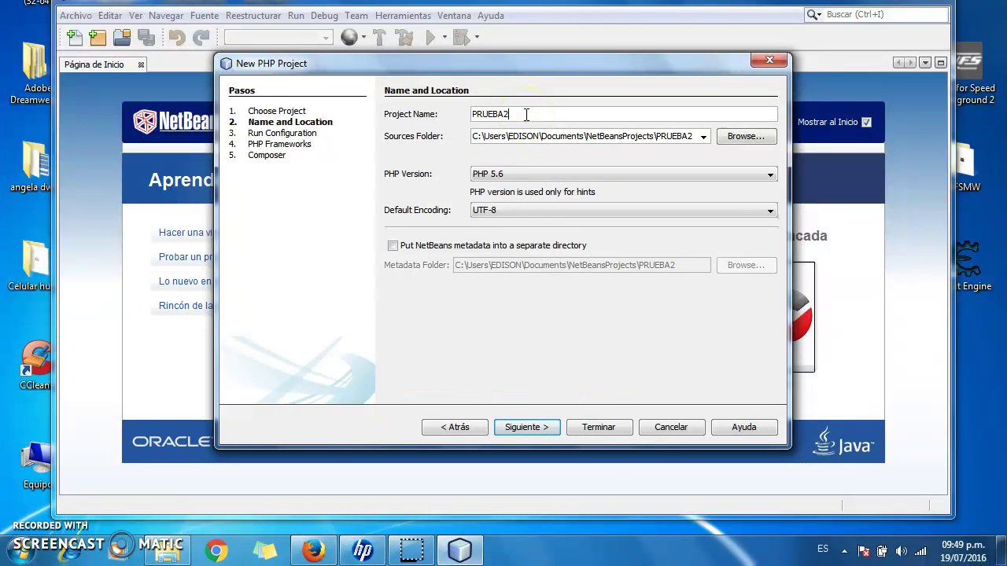
left_click(533, 428)
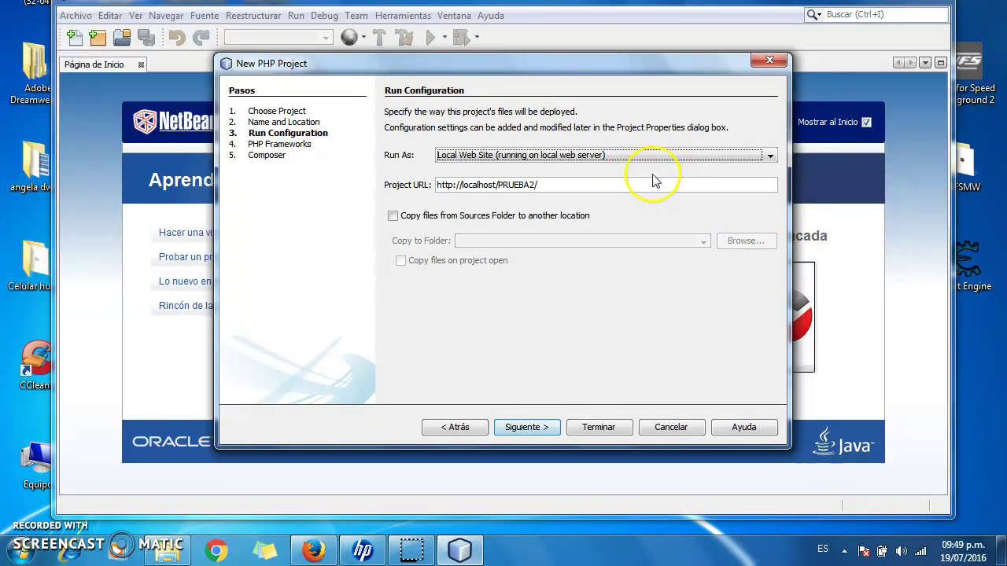
- Keep Run As on Local Web Site, skip PHP Frameworks and Composer, and finish the wizard
left_click(677, 153)
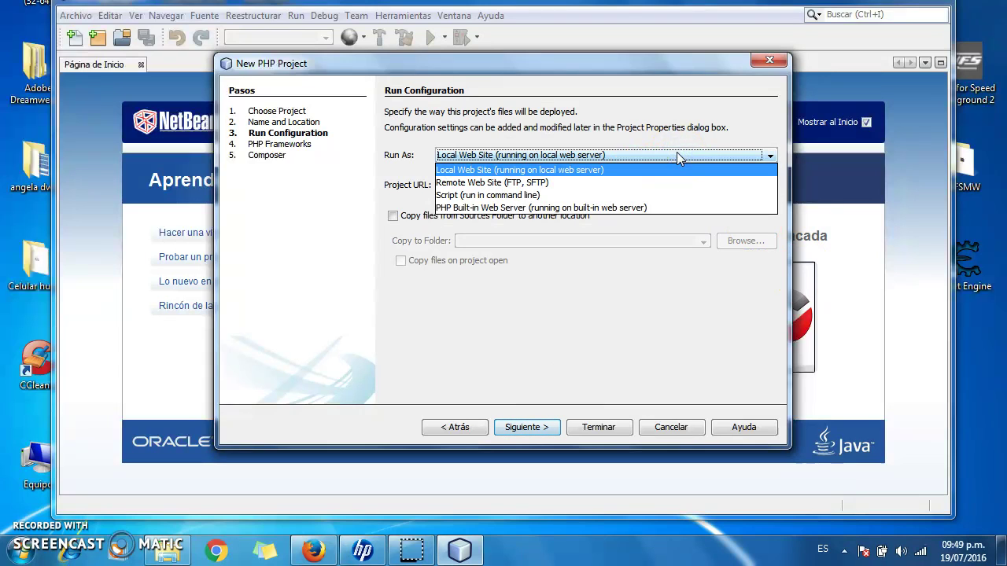
left_click(677, 153)
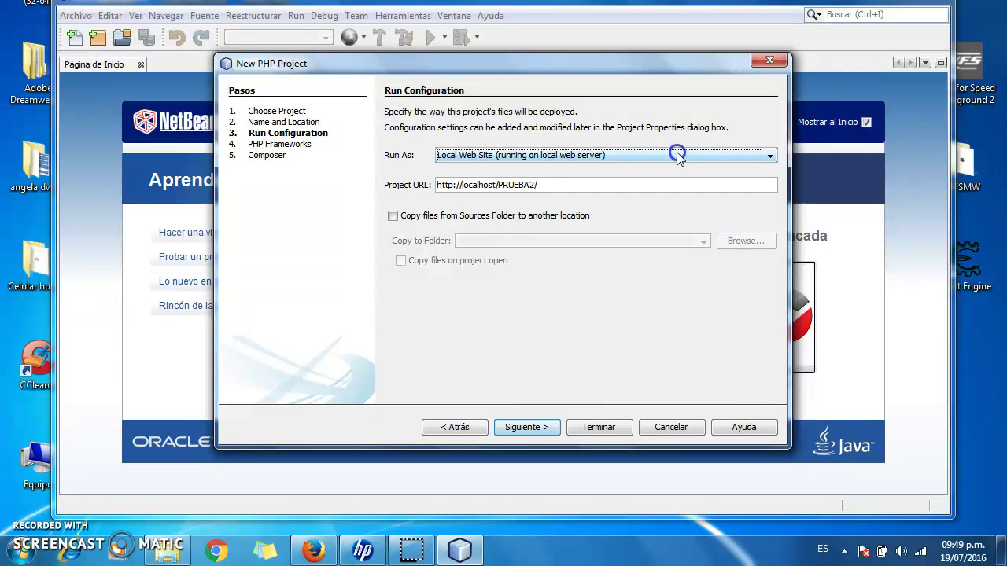
left_click(651, 262)
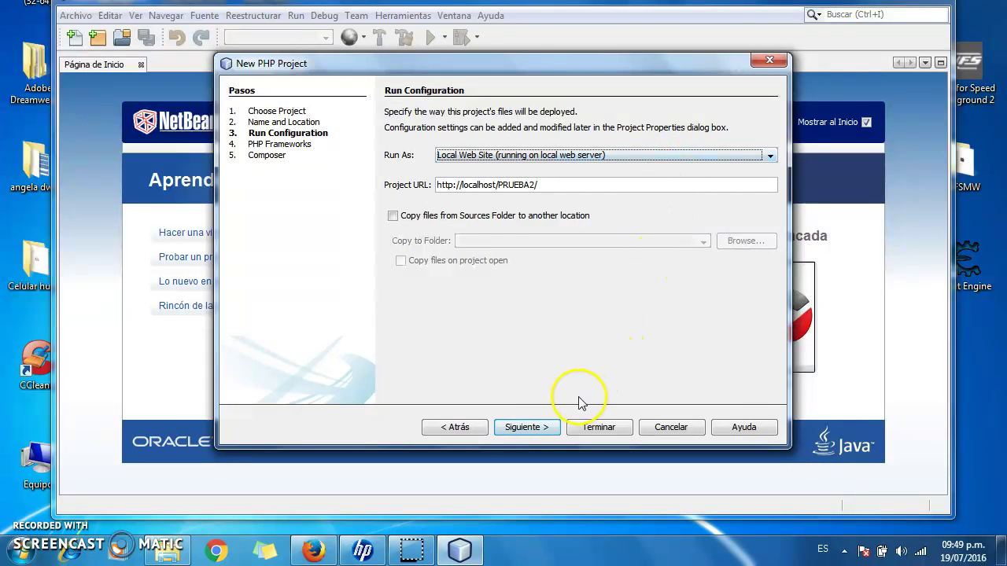
left_click(542, 432)
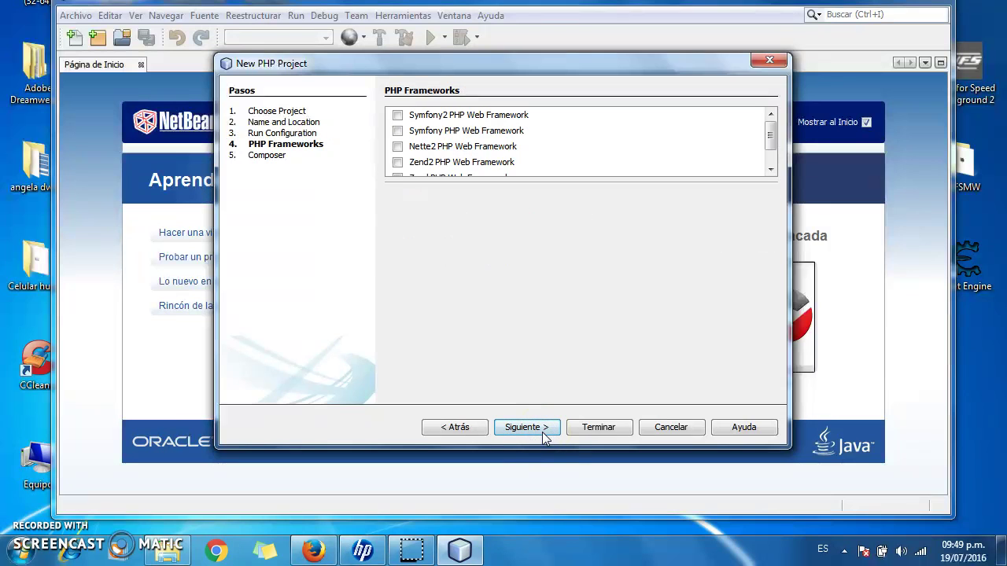
left_click(770, 137)
mouse_move(770, 138)
left_mouse_down()
mouse_move(769, 152)
mouse_move(768, 129)
mouse_move(772, 155)
left_mouse_up()
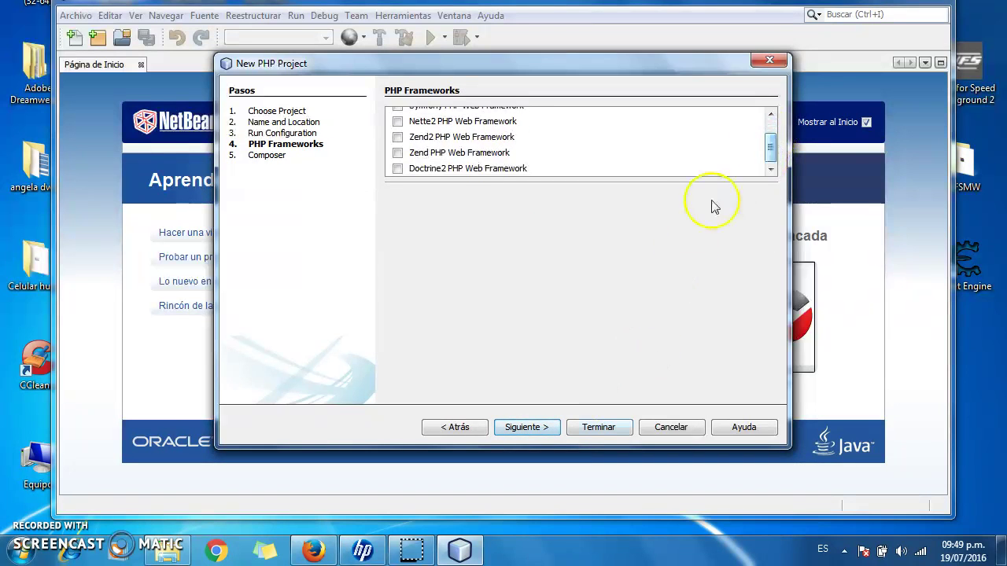
left_click(547, 429)
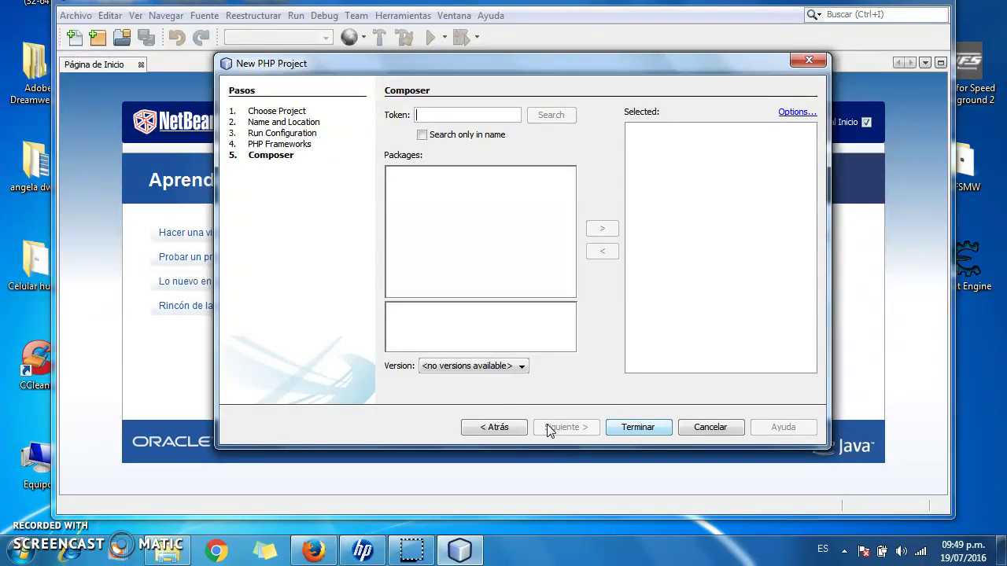
left_click(637, 428)
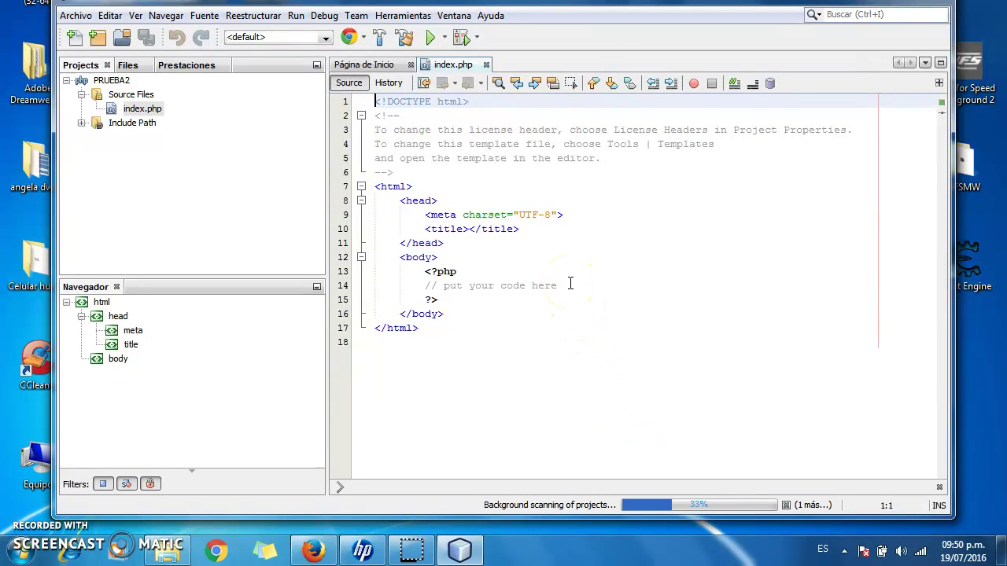
- Rewrite the line 14 placeholder comment as a 'primer ejercicio PHP' note
left_click_drag(571, 284, 453, 290)
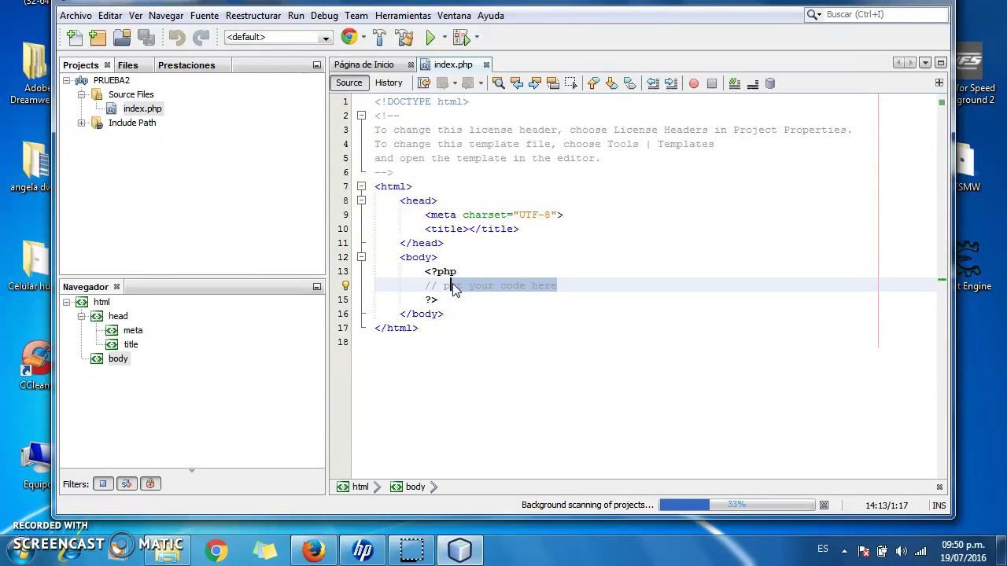
type("rimer ejercicio PHP")
key("Return")
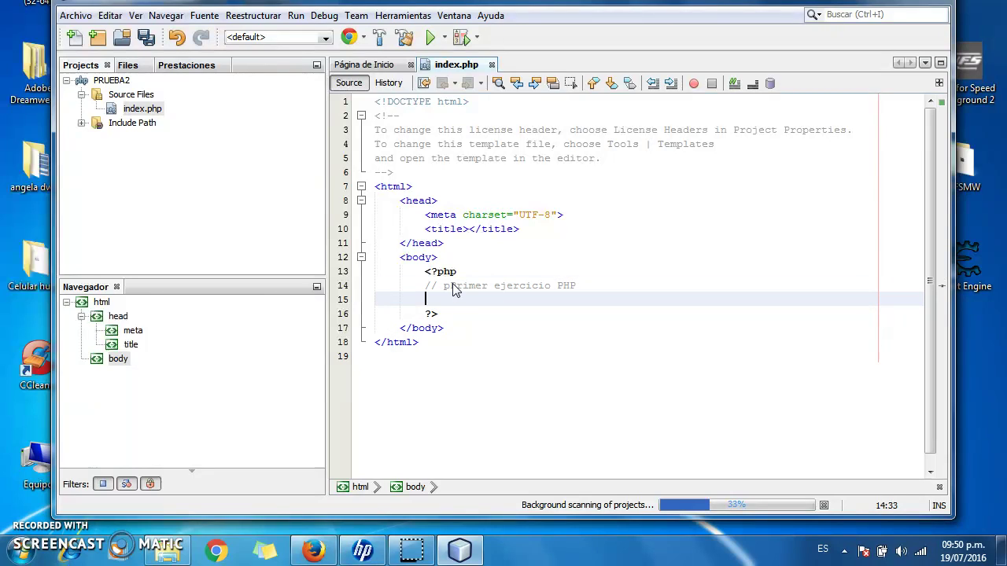
- Add echo "Este es mi primer proyecto" on line 15 and save all files
type("ec")
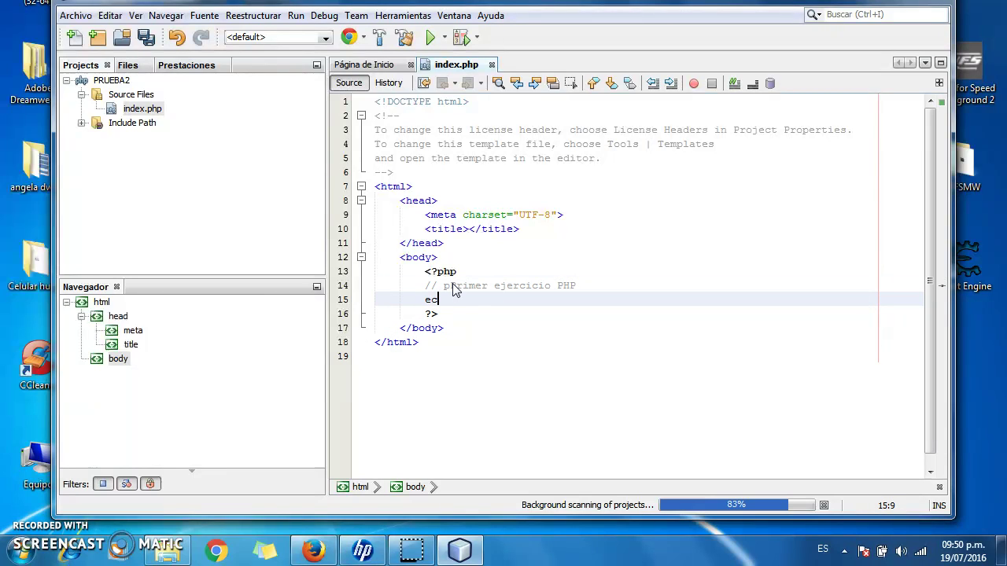
type("ho")
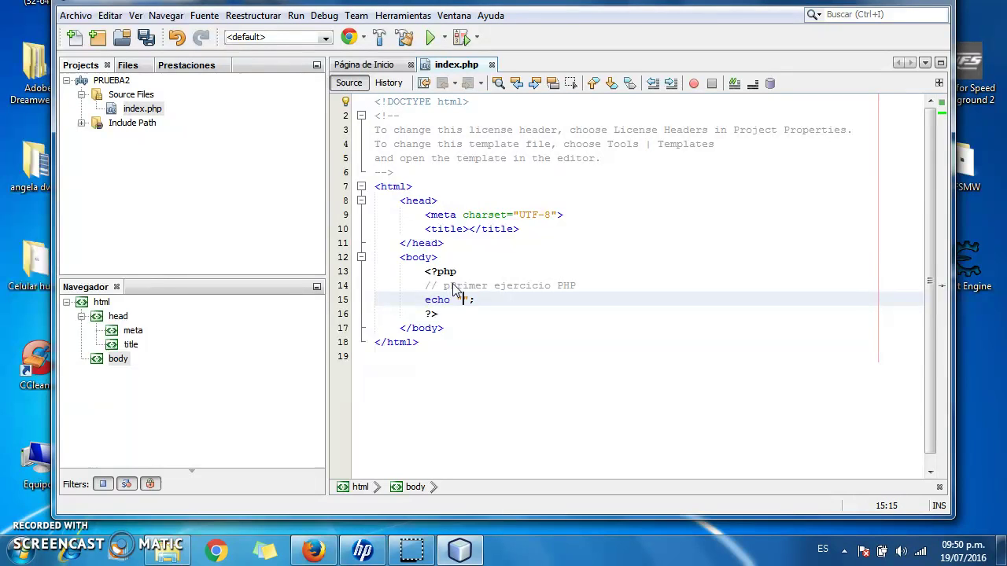
type("HEste es mi primer proyecti")
key("BackSpace")
type("o")
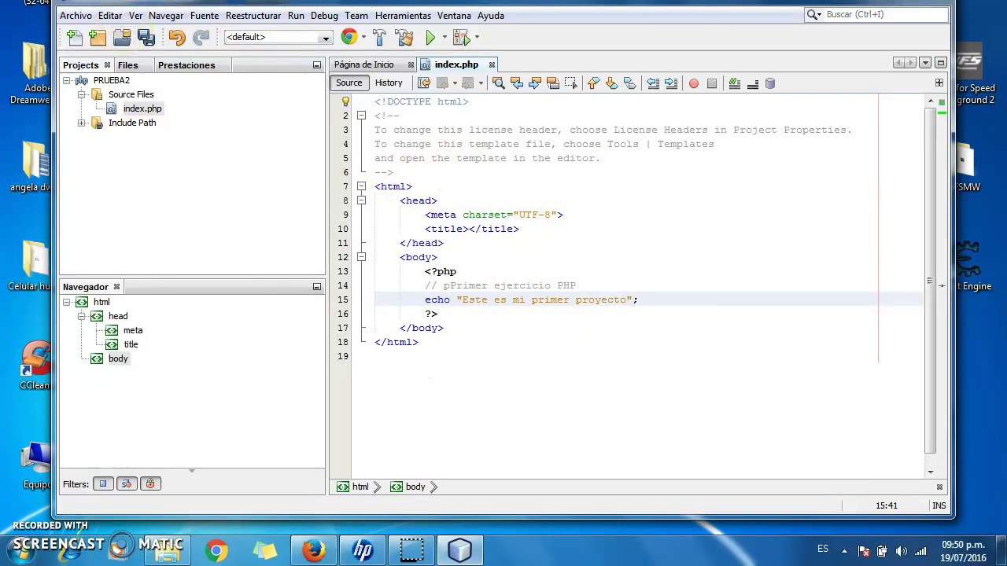
left_click(148, 39)
- Run PRUEBA2 in Chrome, get ERR_CONNECTION_REFUSED from localhost, and return to index.php
left_click(432, 39)
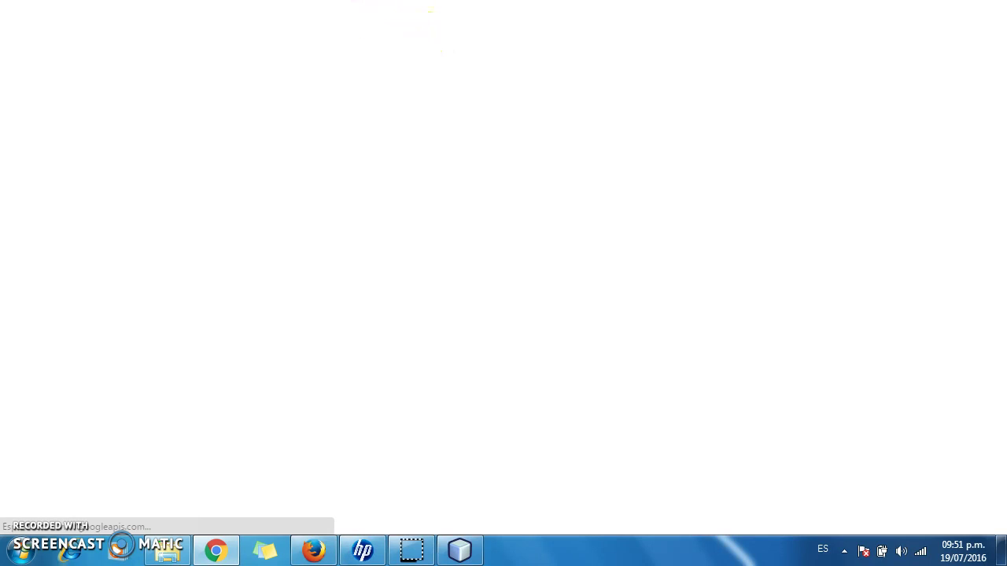
left_click(265, 144)
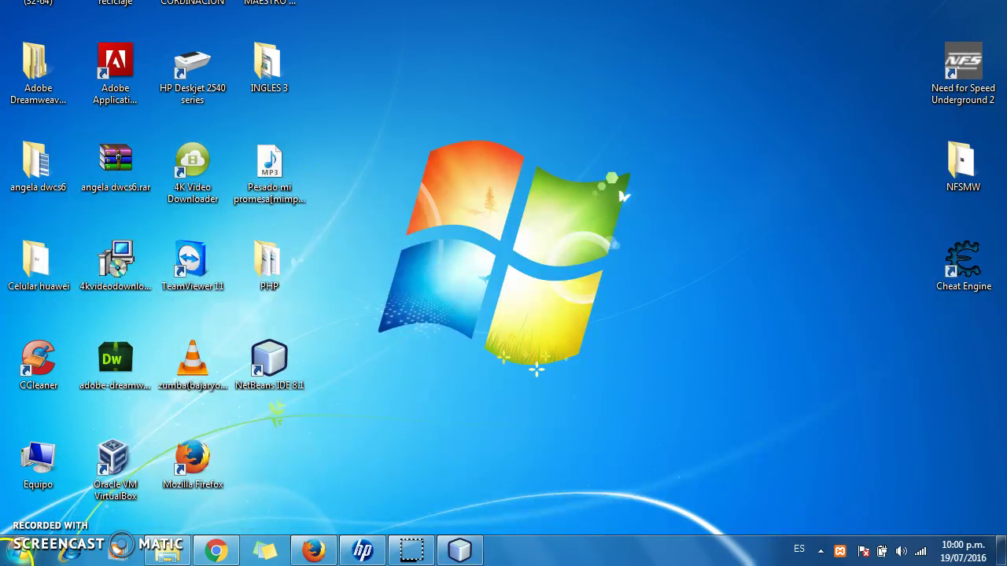
- Launch the XAMPP Control Panel from the XAMPP folder in the programs list
left_click(19, 551)
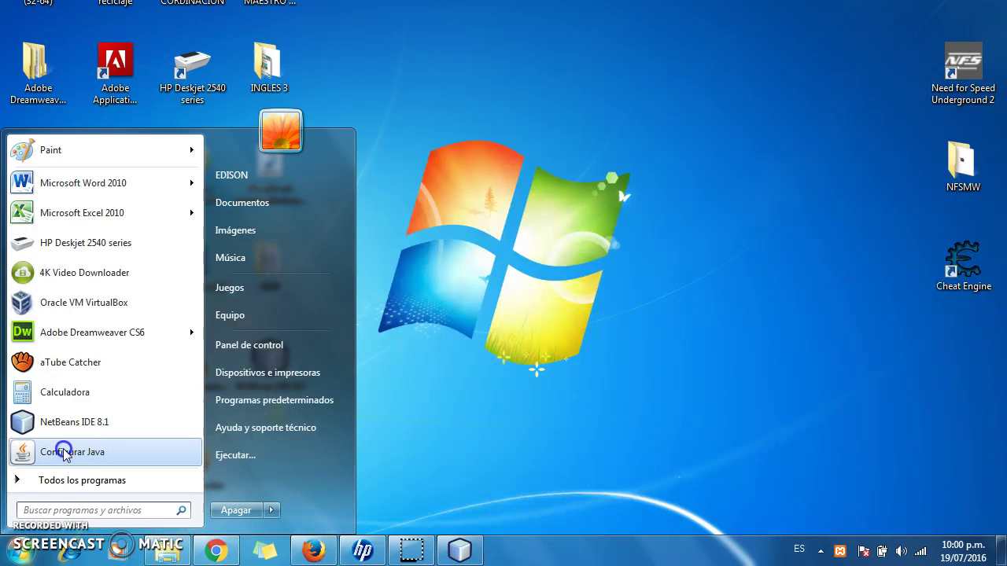
left_click(63, 480)
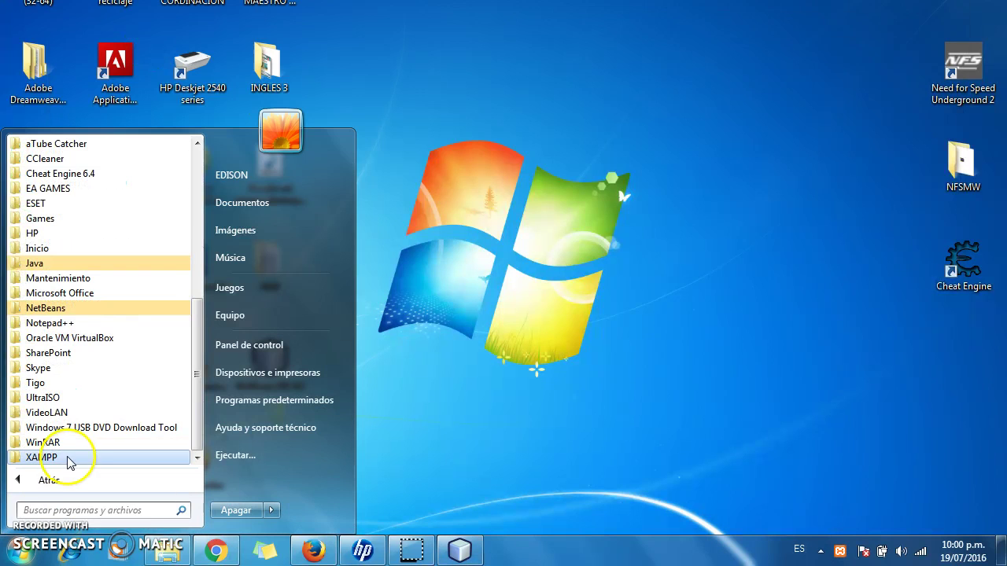
left_click(69, 463)
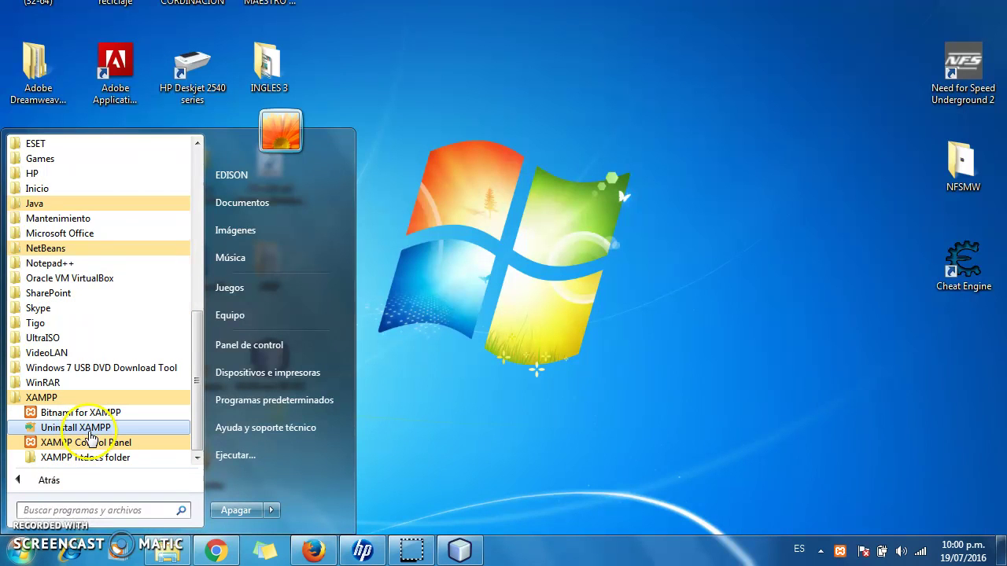
left_click(88, 443)
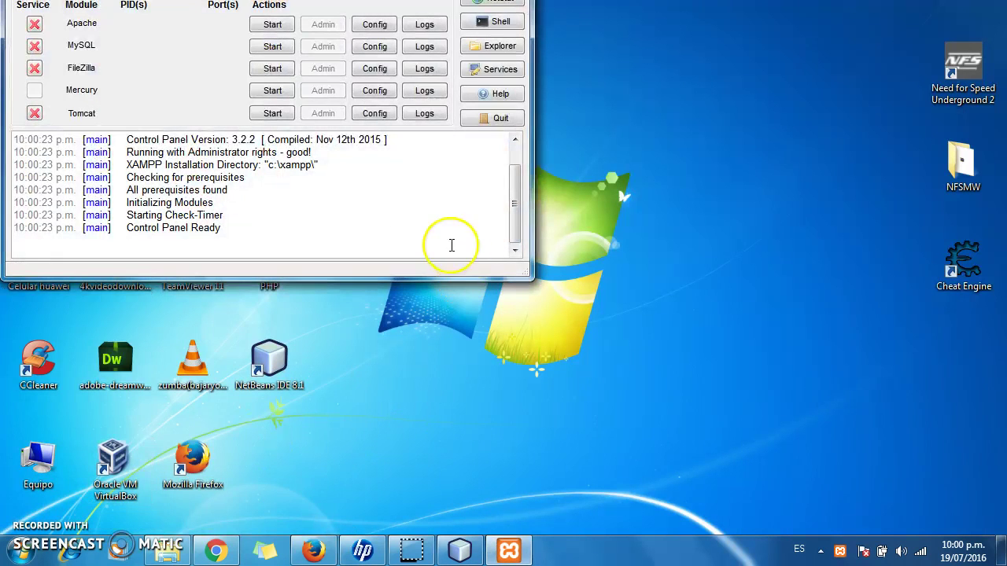
- Start the Apache, MySQL and FileZilla servers in XAMPP
left_click(271, 25)
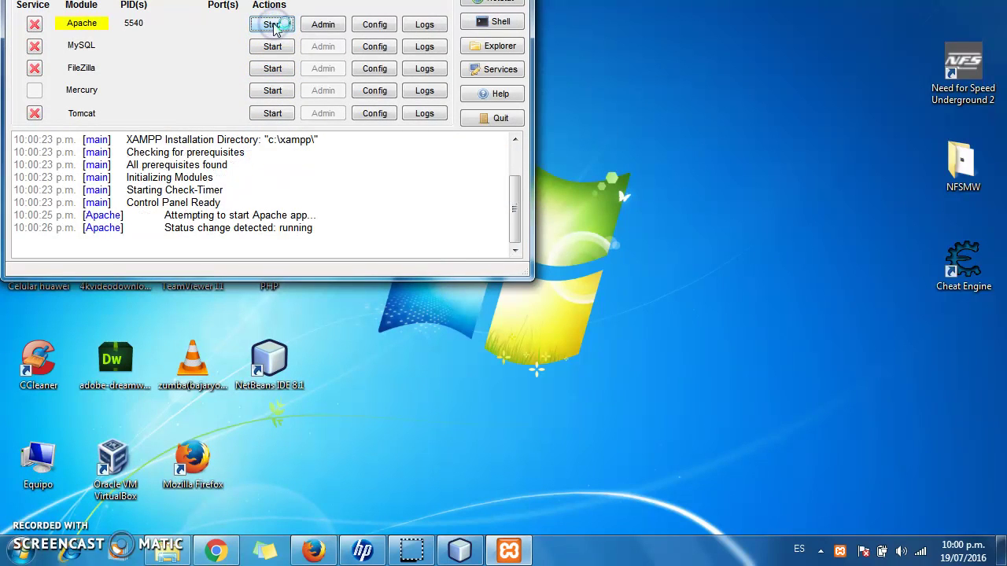
left_click(273, 46)
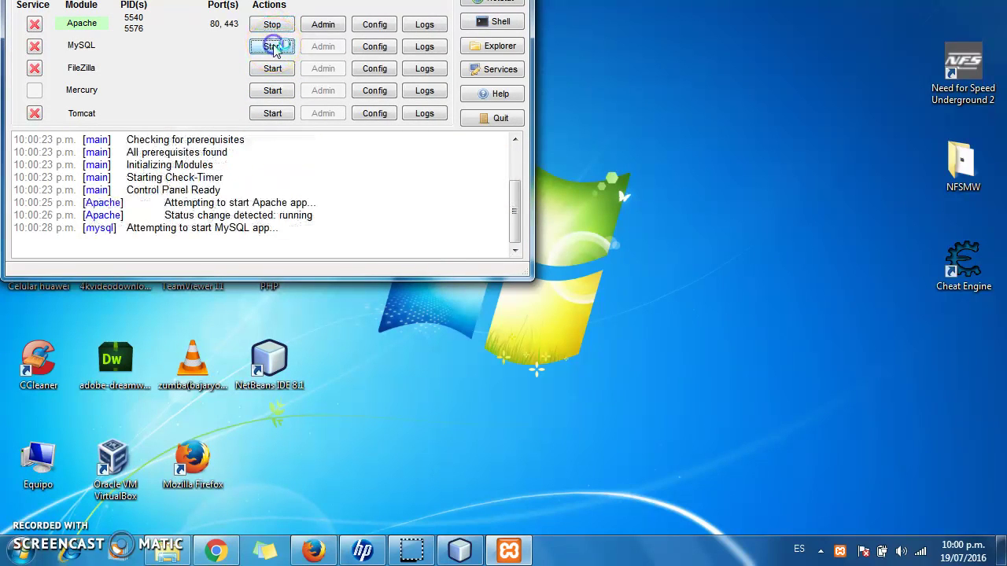
left_click(273, 68)
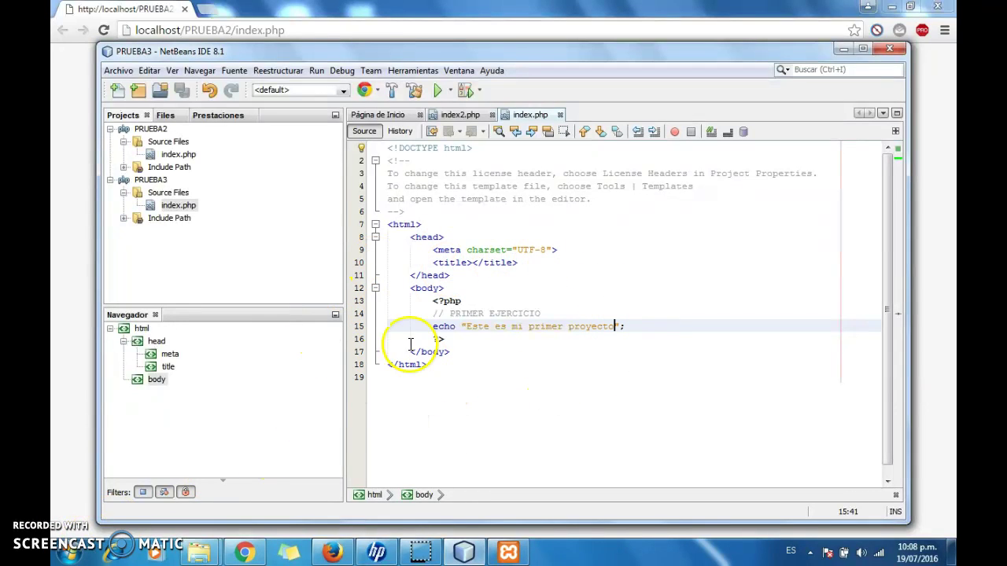
- Run PRUEBA3 to see "Este es mi primer proyecto" in Chrome, close that tab, return to NetBeans
left_click(438, 92)
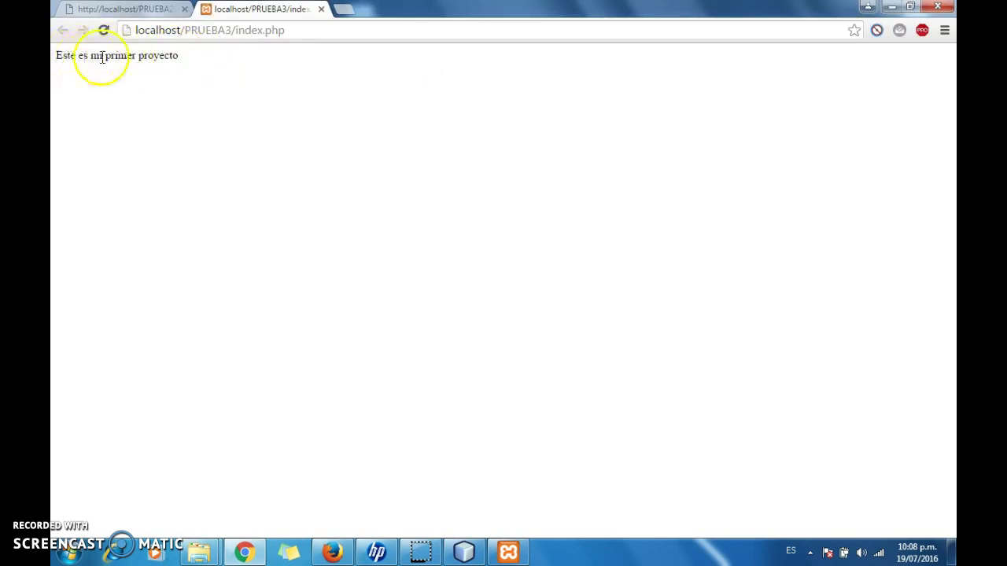
left_click(321, 9)
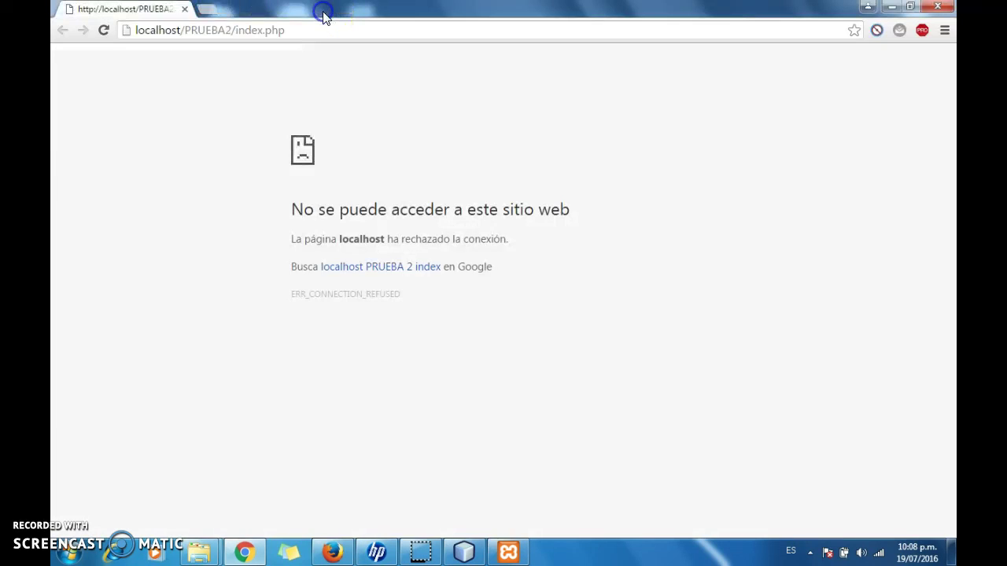
left_click(464, 549)
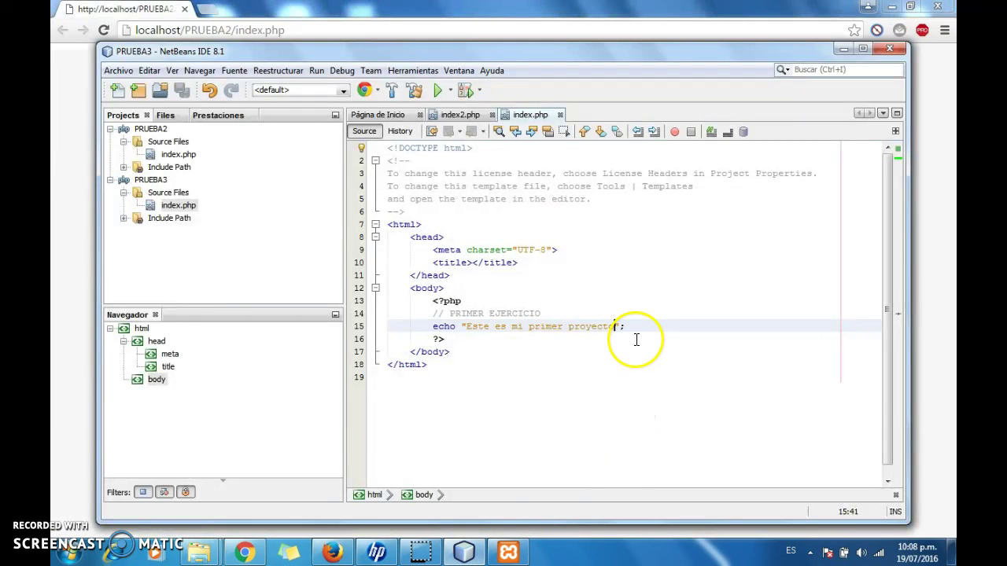
- Replace the first echo's text with the student's full name
key("BackSpace")
key("BackSpace")
key("BackSpace")
key("BackSpace")
key("BackSpace")
key("BackSpace")
key("BackSpace")
key("BackSpace")
key("BackSpace")
key("BackSpace")
key("BackSpace")
key("BackSpace")
key("BackSpace")
key("BackSpace")
key("BackSpace")
key("BackSpace")
key("BackSpace")
key("BackSpace")
key("BackSpace")
key("BackSpace")
key("BackSpace")
key("BackSpace")
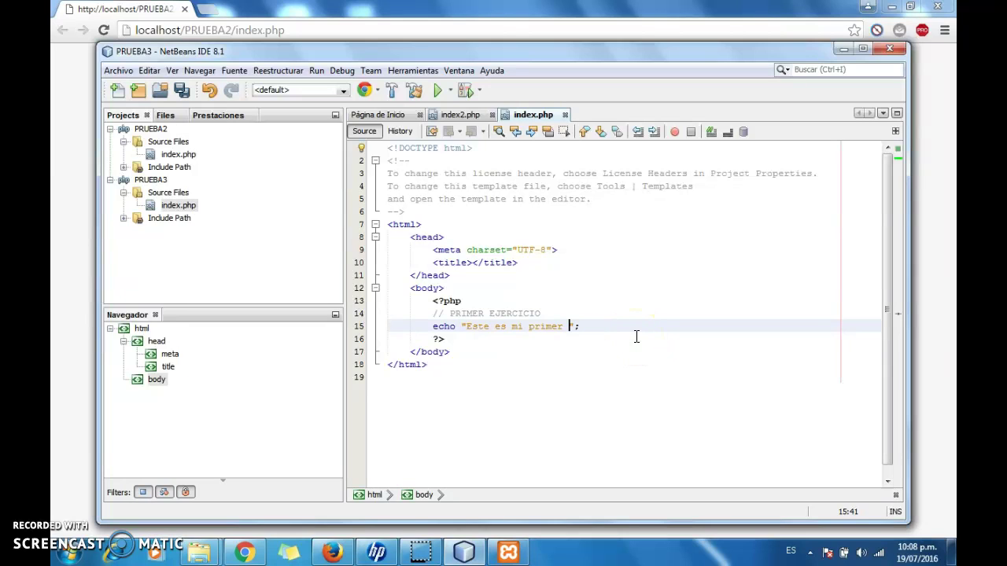
key("BackSpace")
key("BackSpace")
key("BackSpace")
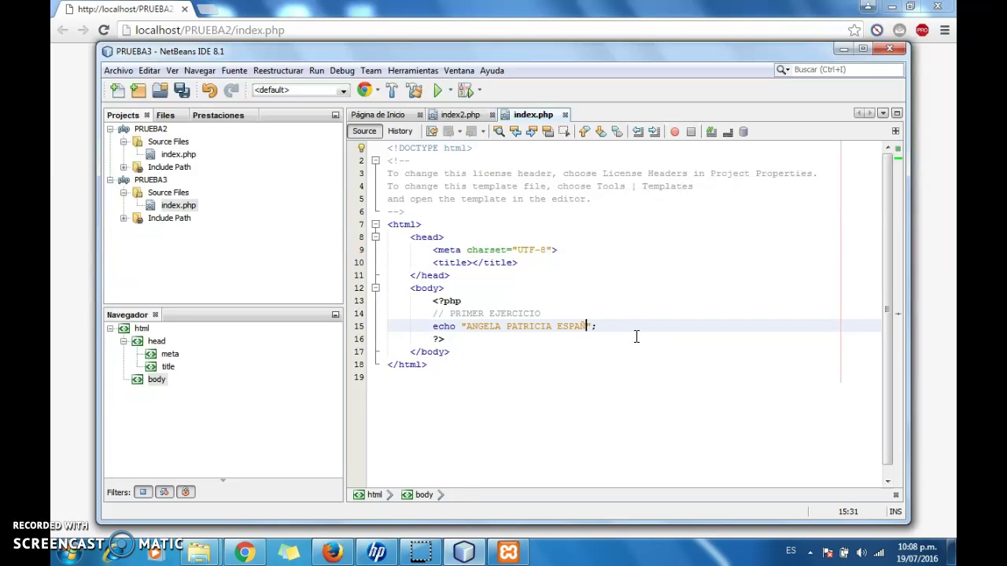
- Add three empty echo "" statements below the first echo
key("Return")
type("EC")
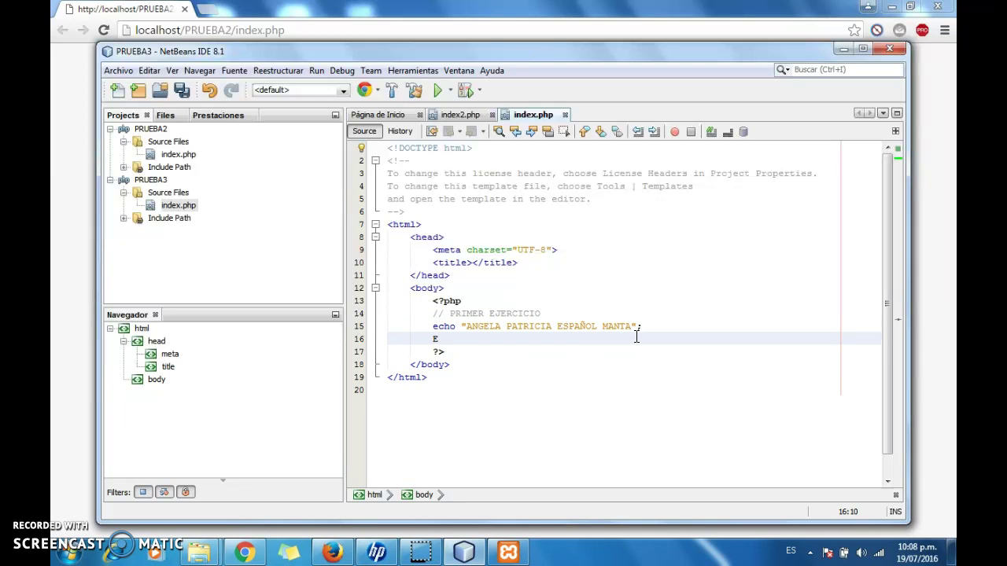
key("BackSpace")
key("BackSpace")
type("ecx")
key("shift+Left")
key("shift+Left")
key("shift+Left")
key("shift+Left")
key("shift+Left")
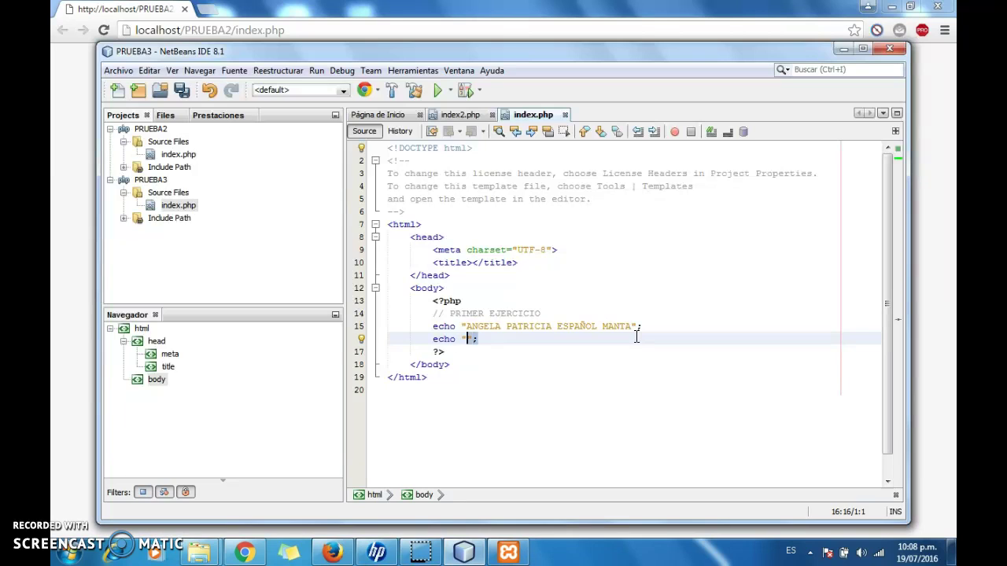
key("shift+Left")
key("shift+Left")
key("shift+Left")
key("ctrl+c")
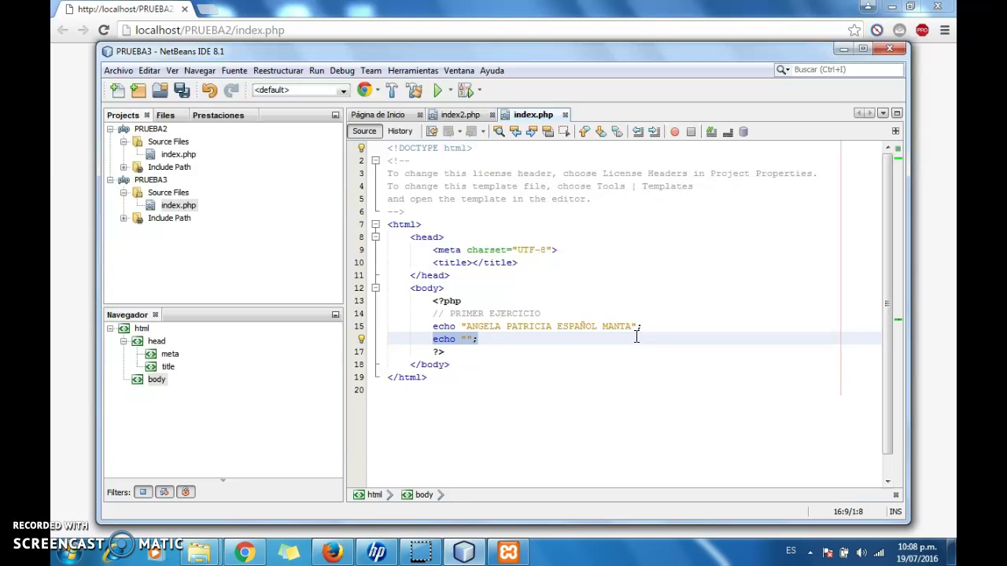
key("End")
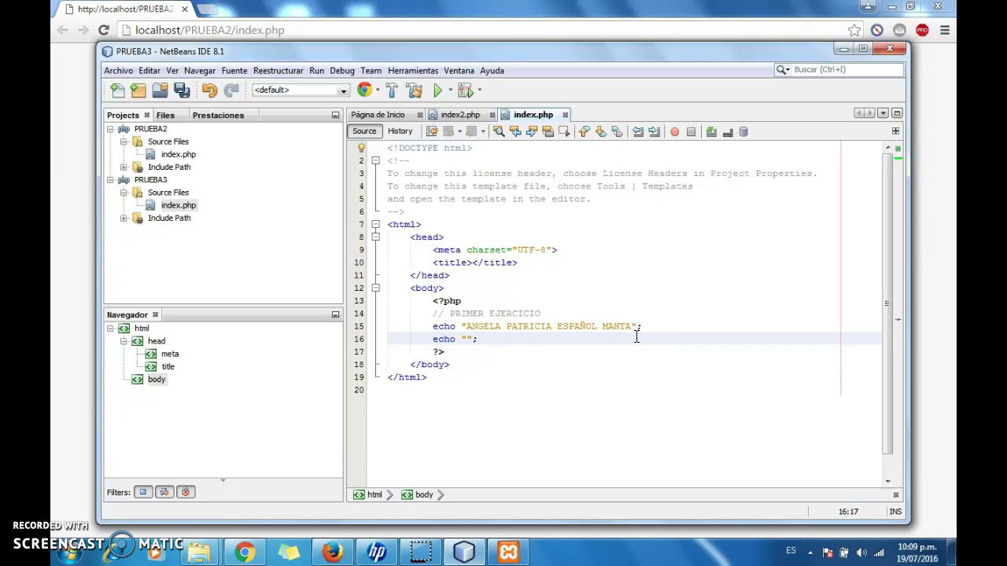
key("Return")
key("ctrl+v")
key("Return")
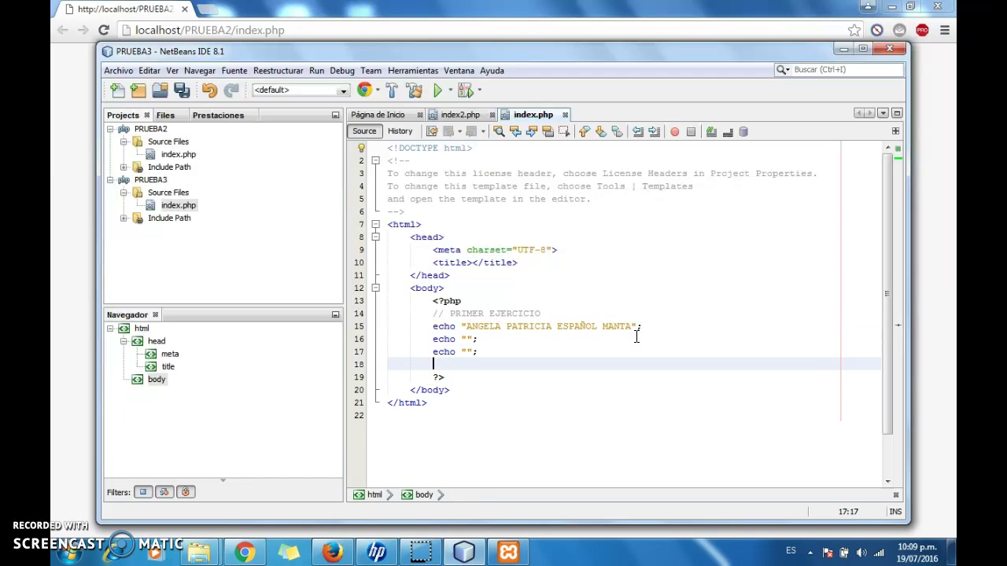
key("ctrl+v")
key("Return")
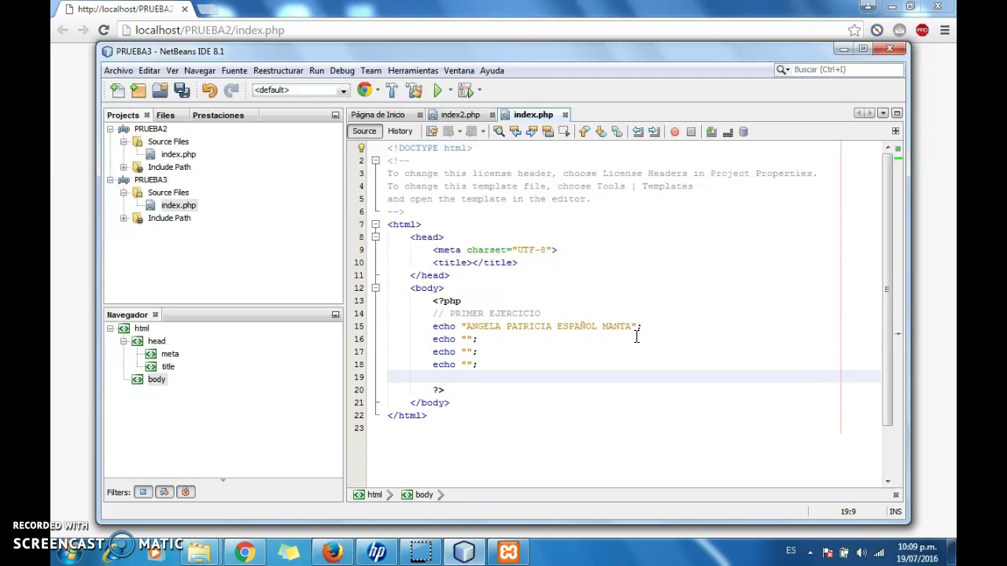
- Save, then fill line 16 with the student's ID number and line 17 with the professor greeting
left_click(183, 91)
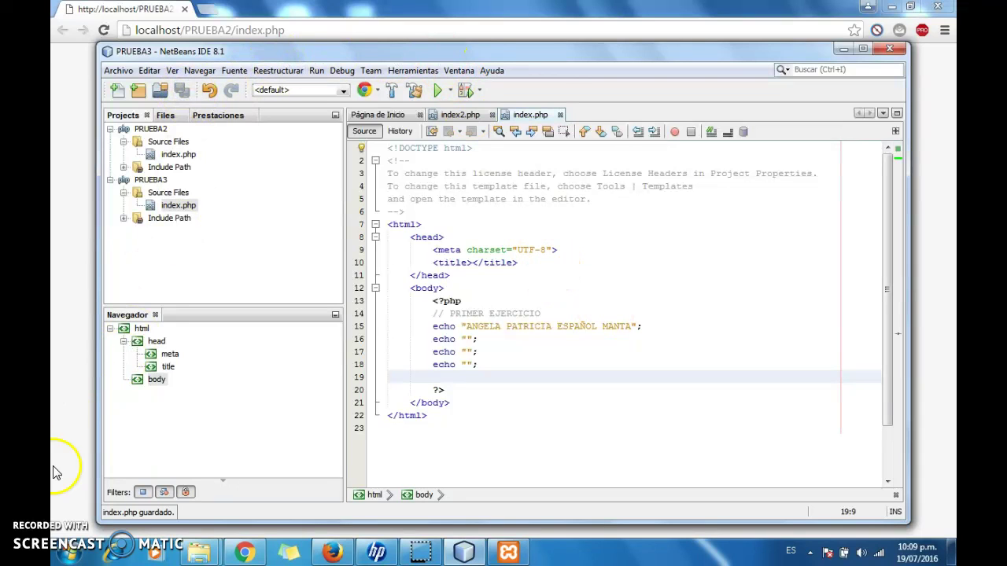
left_click(464, 340)
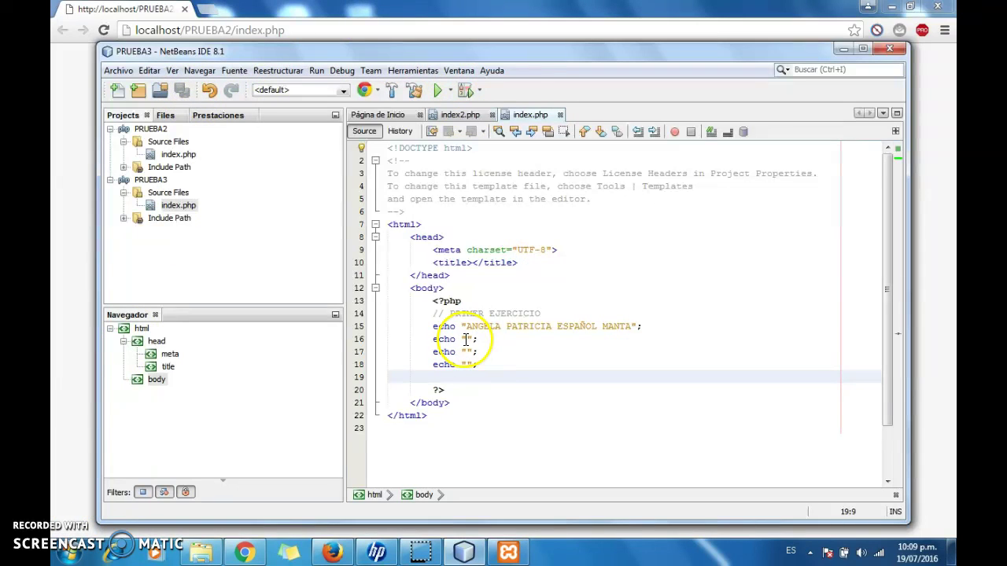
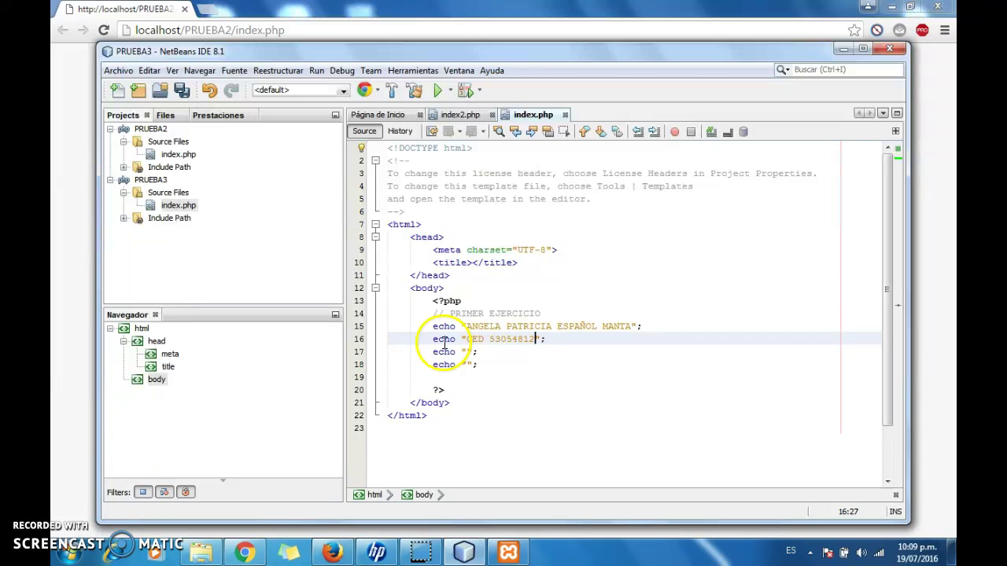
left_click(466, 352)
type("CORIDAL")
key("BackSpace")
key("BackSpace")
key("BackSpace")
key("BackSpace")
key("BackSpace")
type("RDIAL SALUD")
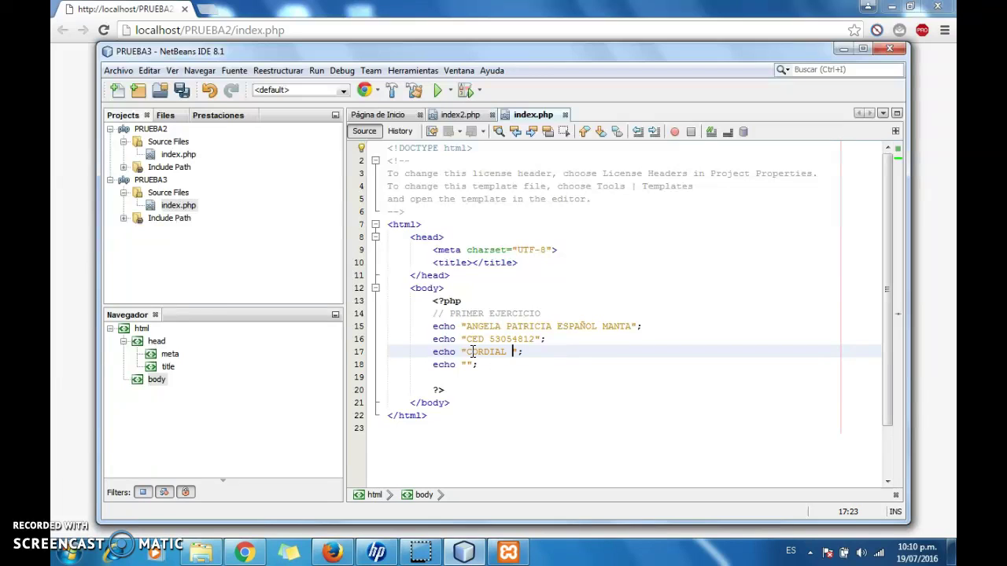
type("O PROFESOR ESTE ES EL ")
type("DESA")
type("RROLLO DE MI ")
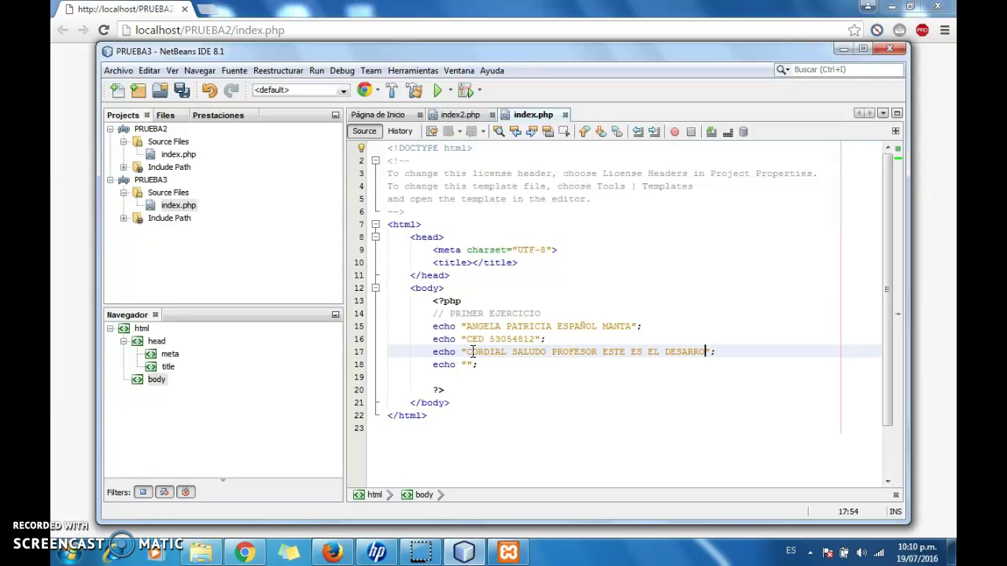
type("PRIMER PR")
type("CTO")
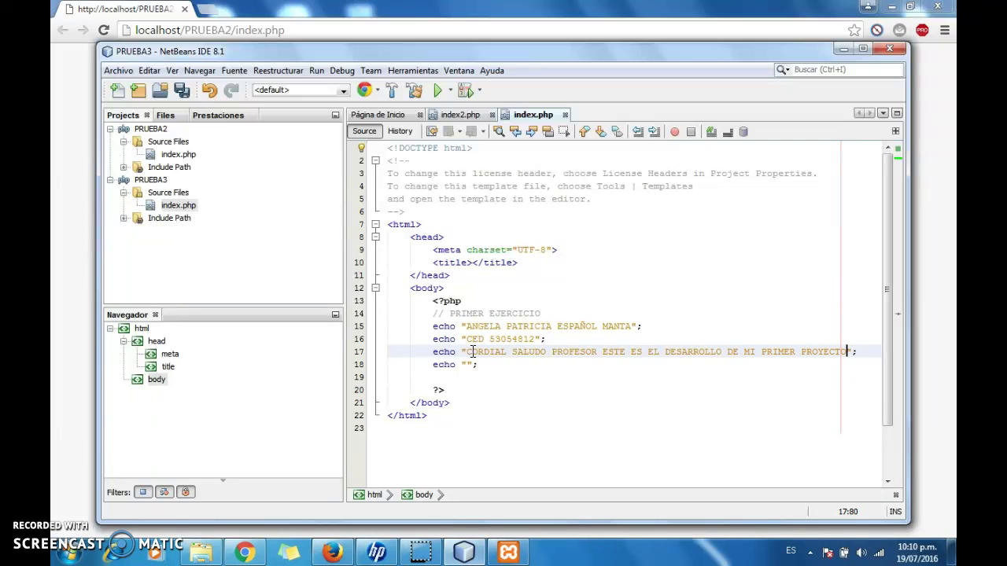
type(" PHP")
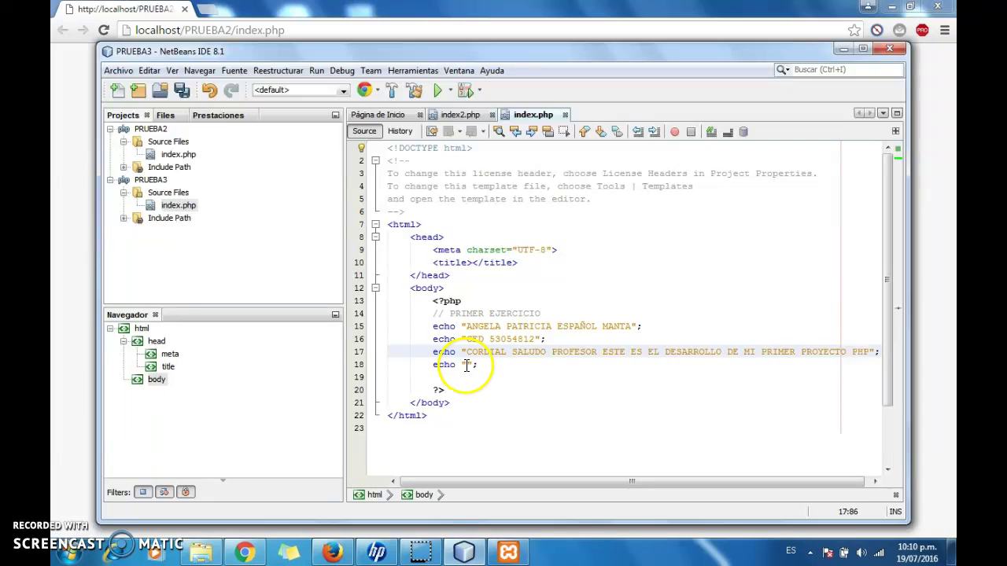
- Enter "CURSO LENGUAJE DE PHP" on line 18, save all and run the project
left_click(466, 365)
type("CURSO ")
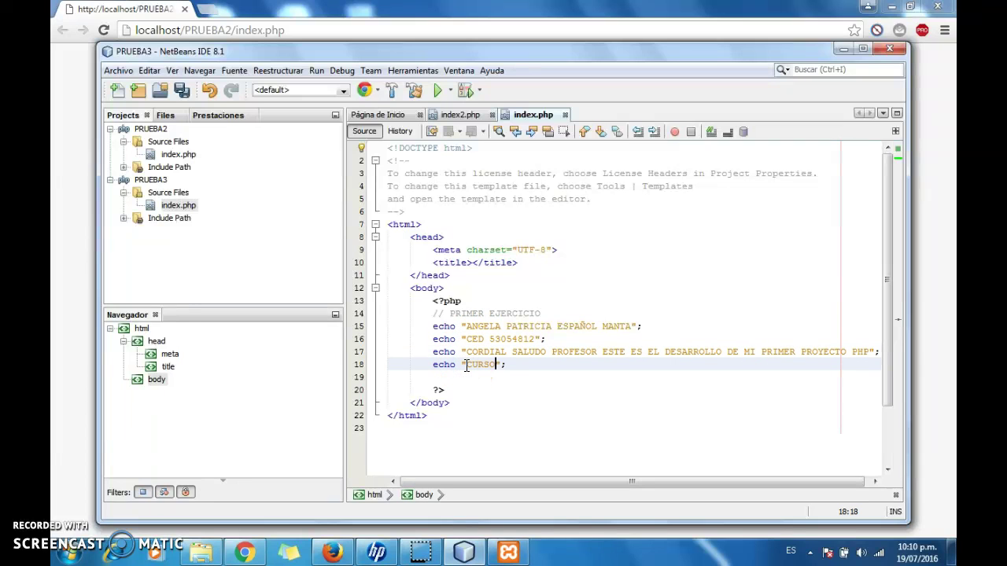
type("LENGUAJE DE PHP")
left_click(465, 361)
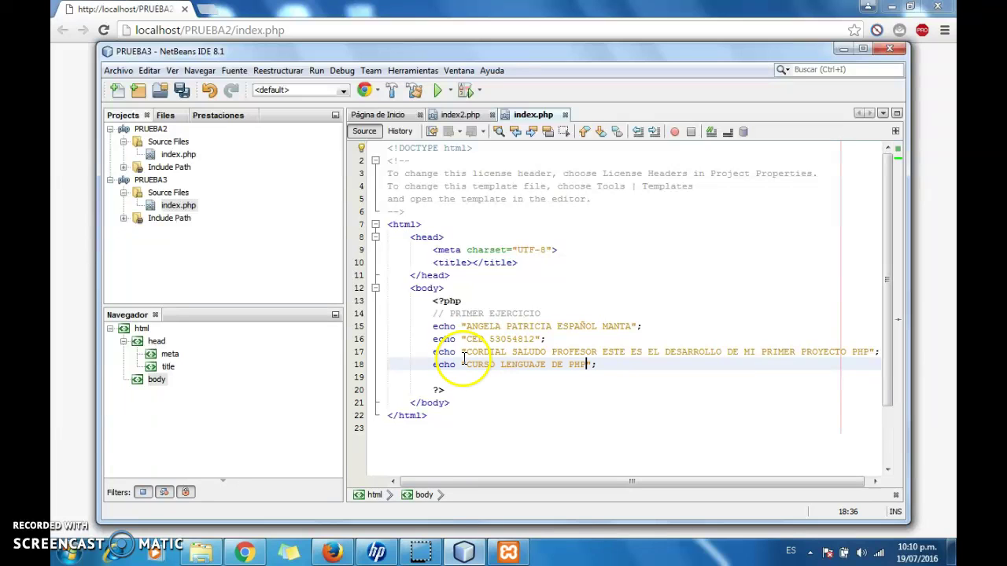
left_click(183, 88)
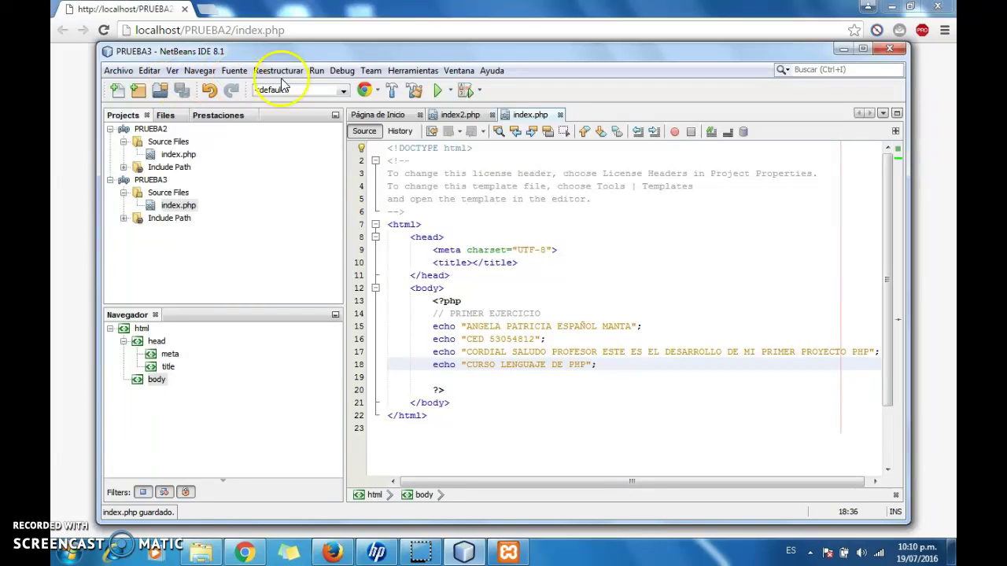
left_click(438, 92)
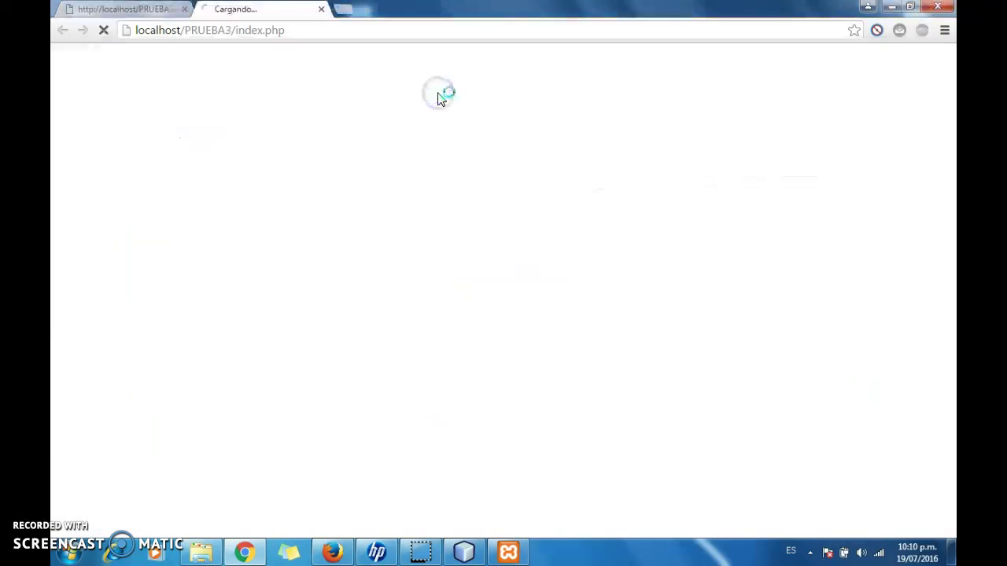